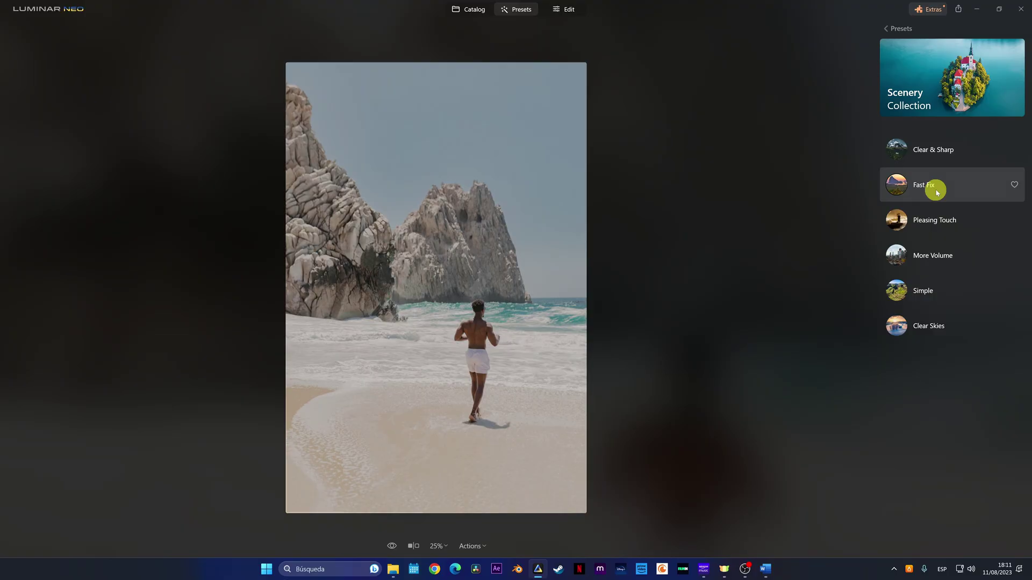
Apply Fast Fix to the beach photos and Midday to the laughing woman's closeup.
left_click(936, 190)
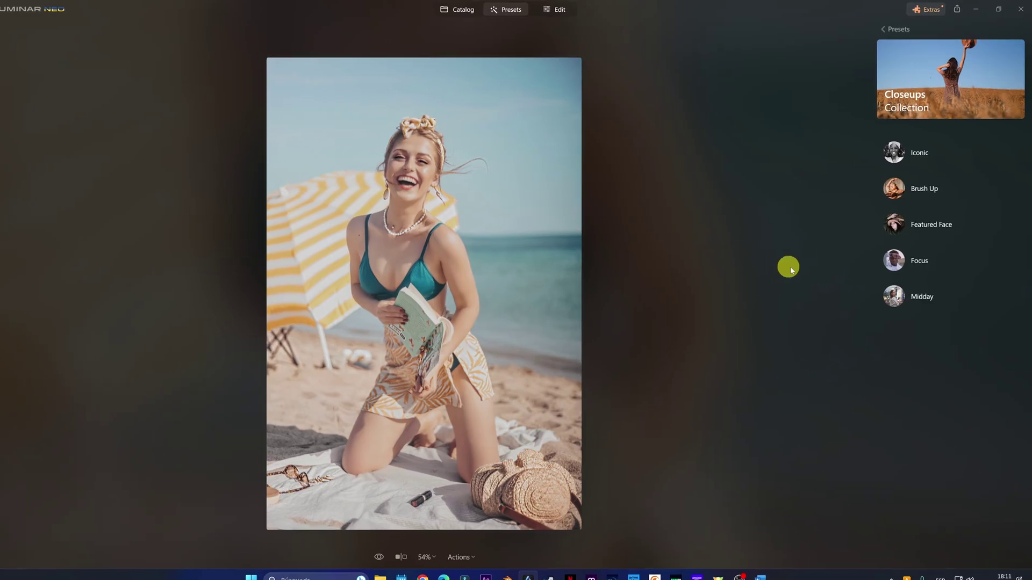
left_click(919, 303)
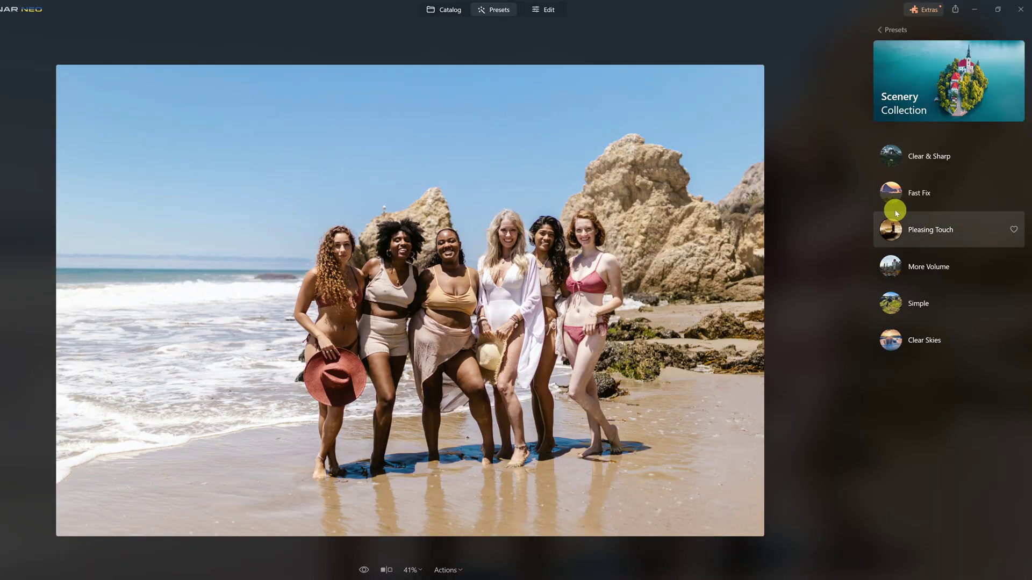
left_click(919, 191)
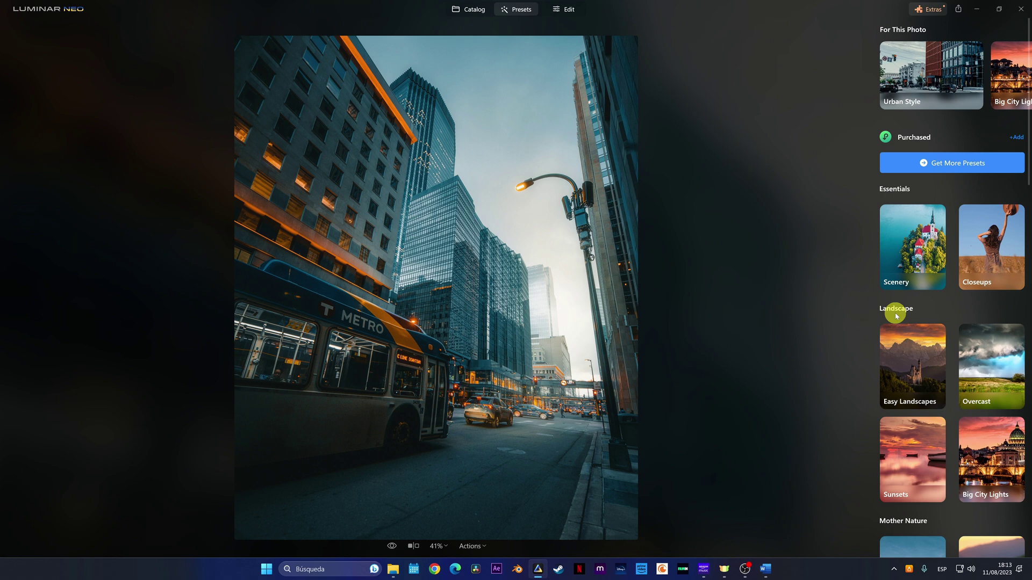
Preview Sunsets presets Dream Film, Hyperdrive and Impact, finishing with Toscana on the street photo.
left_click(986, 368)
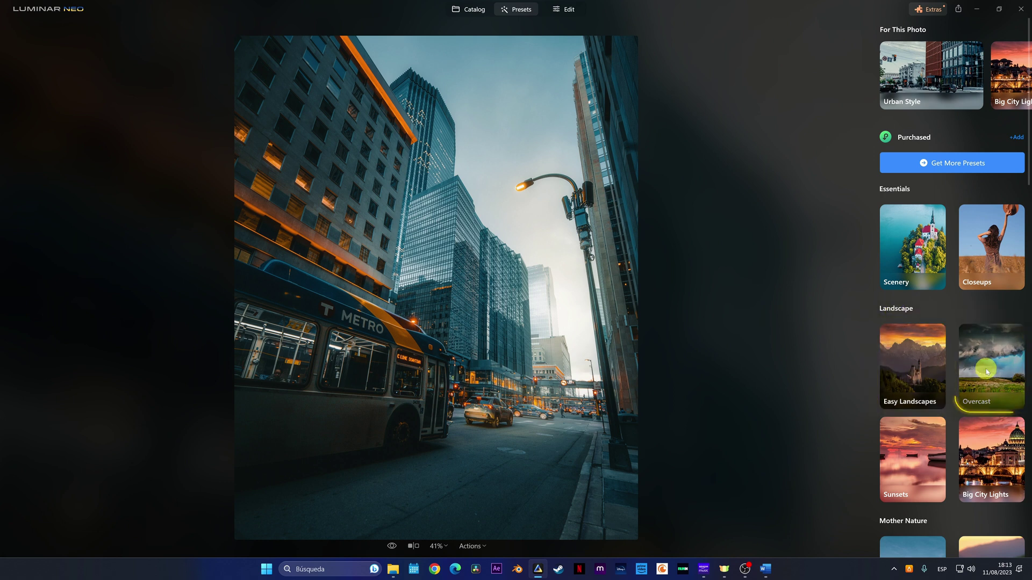
left_click(916, 459)
left_click(927, 189)
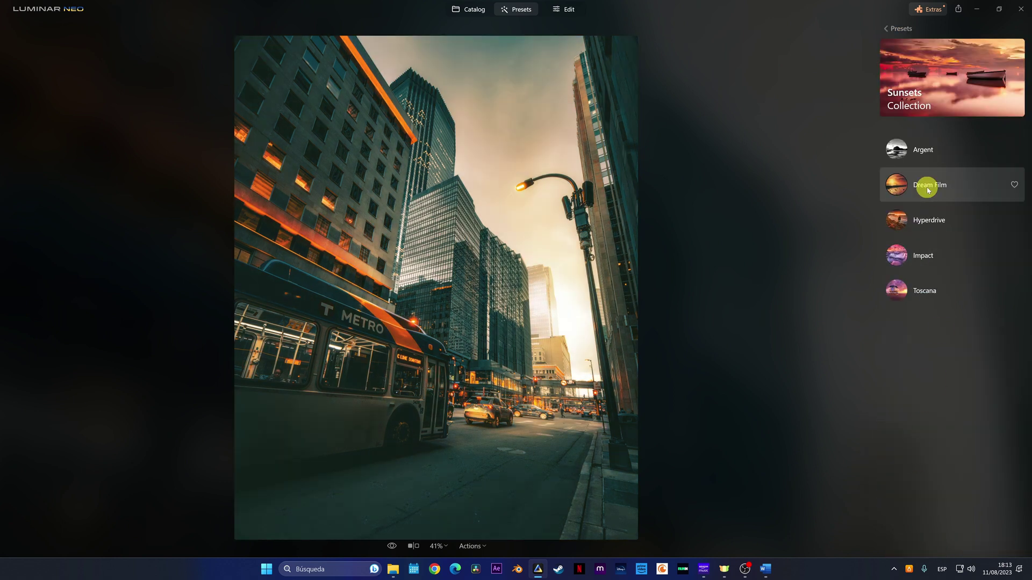
left_click(922, 218)
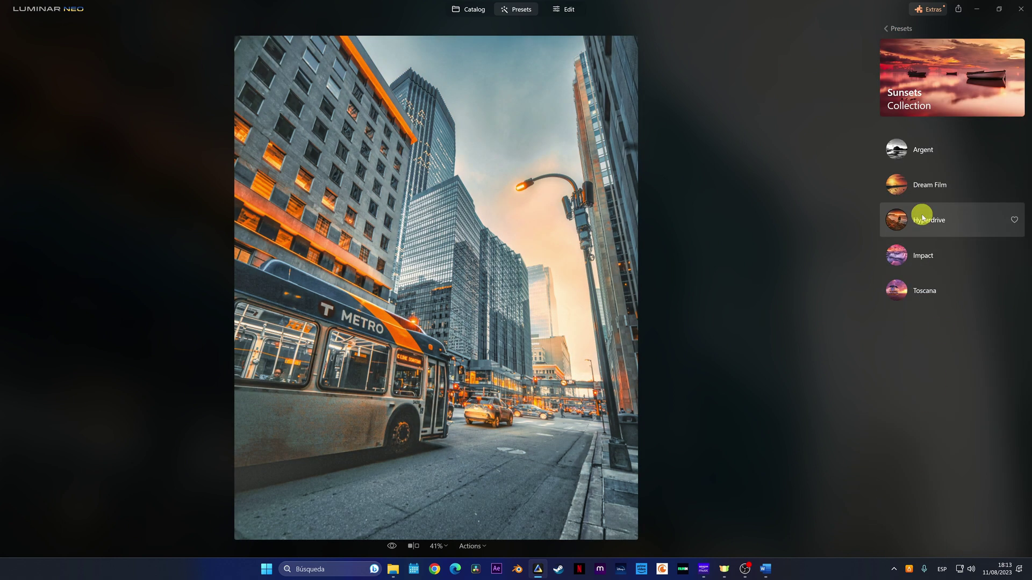
left_click(921, 257)
left_click(920, 291)
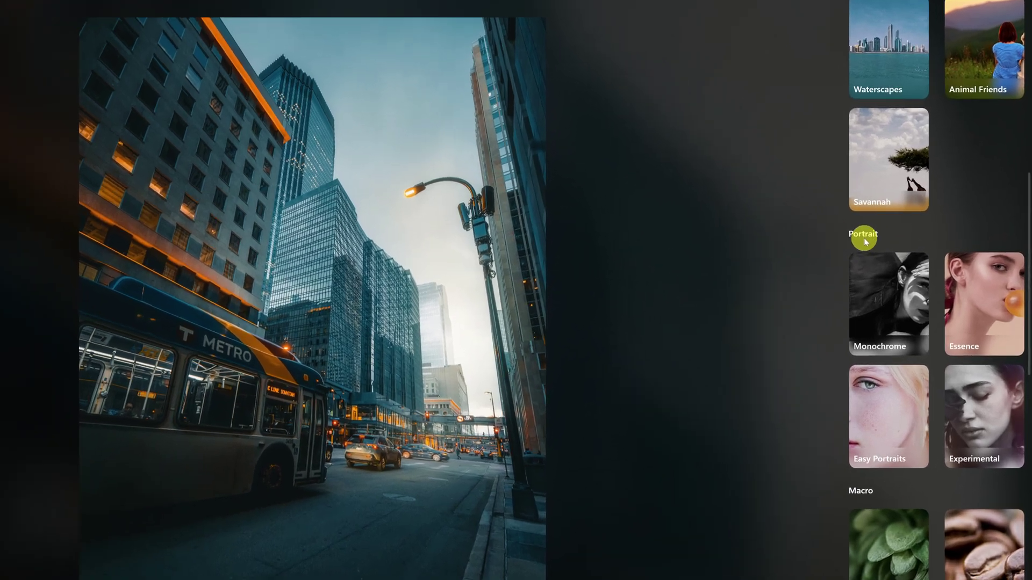
scroll(895, 414, "down", 5)
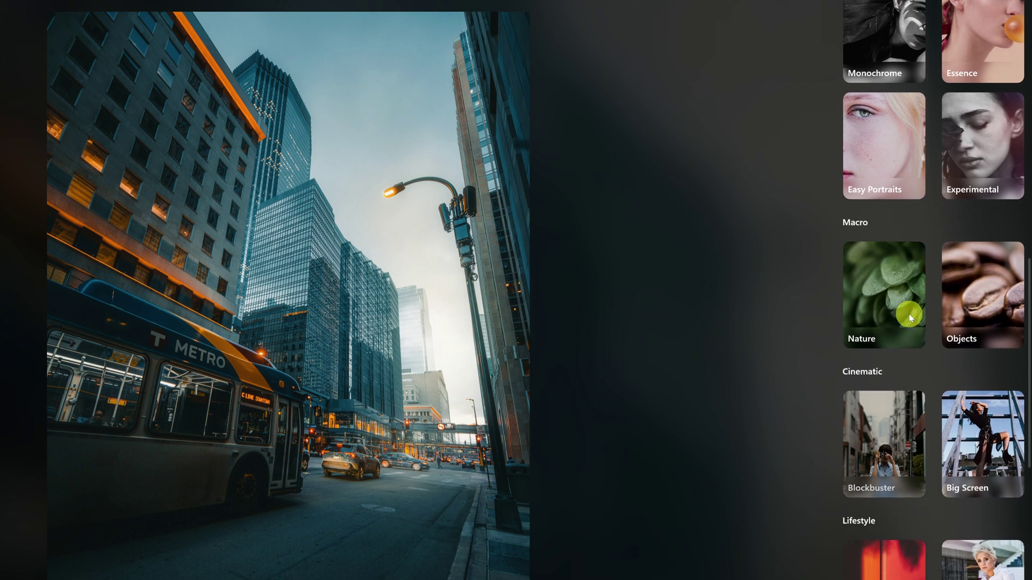
scroll(915, 325, "down", 3)
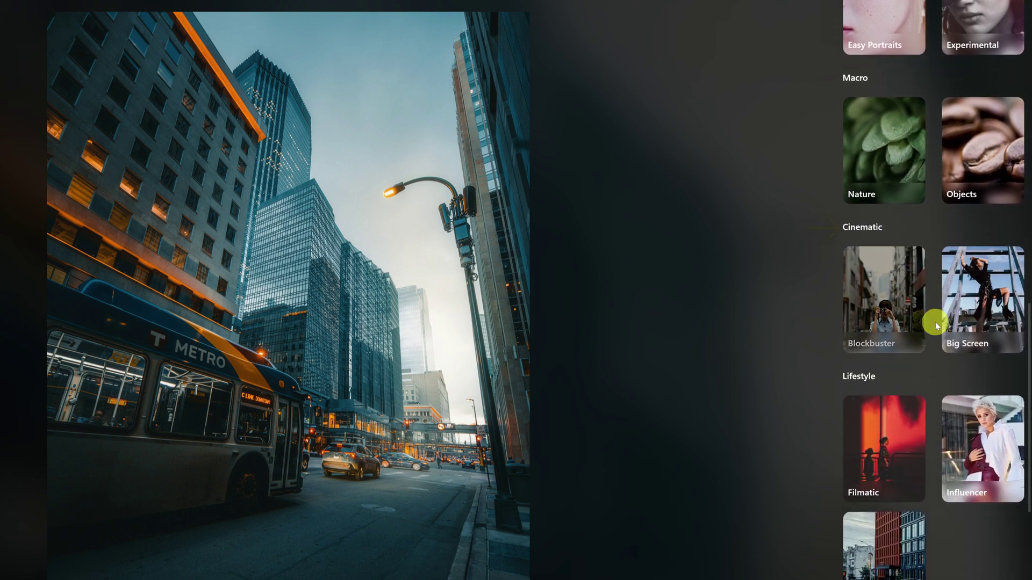
scroll(936, 473, "down", 3)
scroll(931, 471, "down", 1)
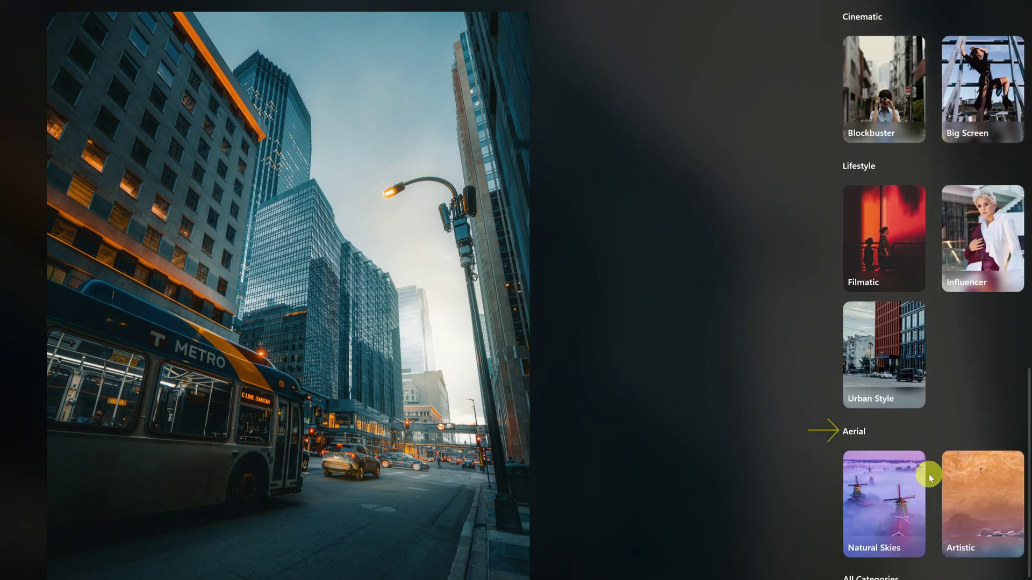
Apply the Aerial collection's Natural Skies preset to the Metro bus street photo.
left_click(879, 500)
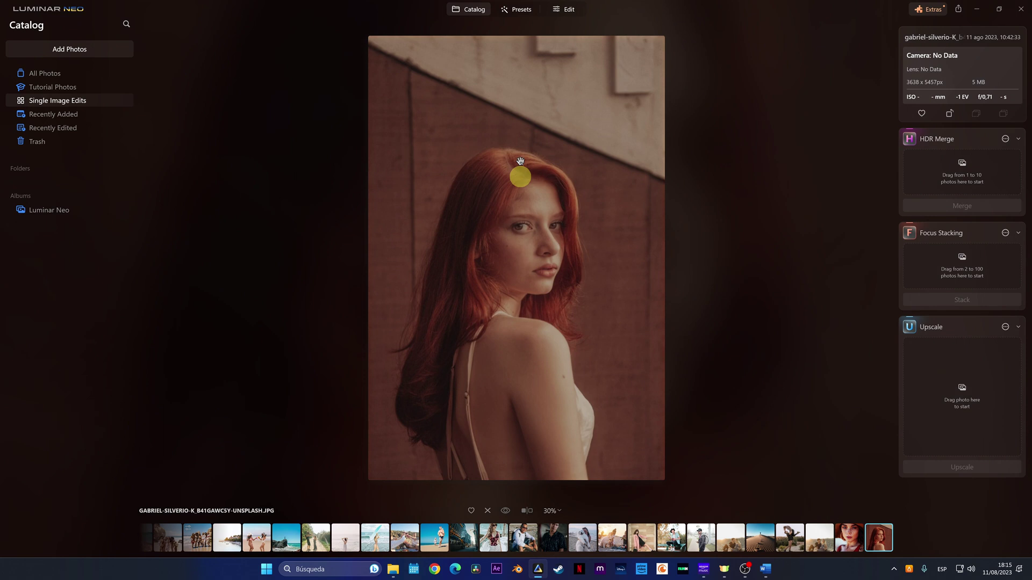
Apply the Filmatic Matte Noir preset to the red-haired woman's portrait.
left_click(517, 14)
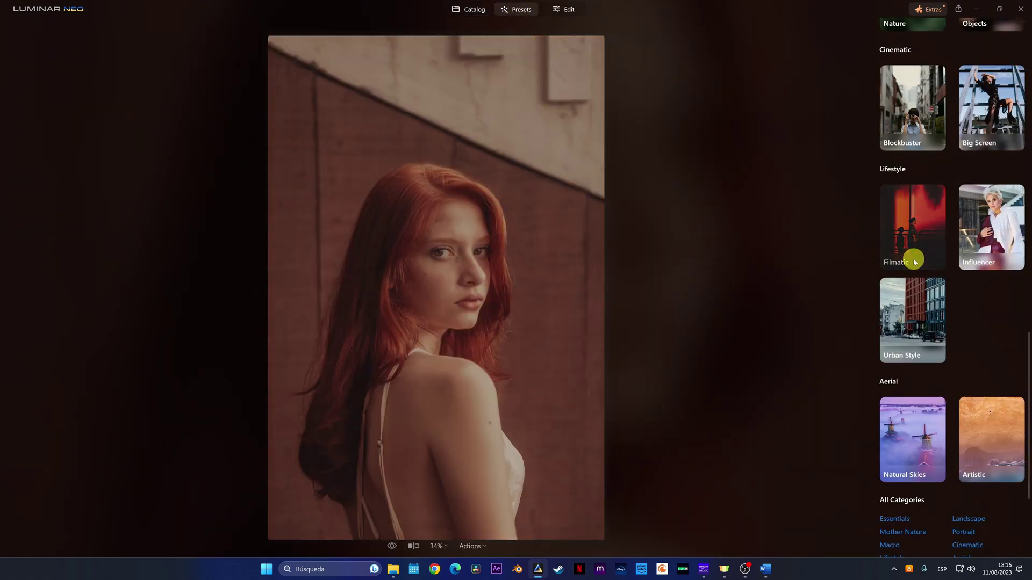
left_click(913, 235)
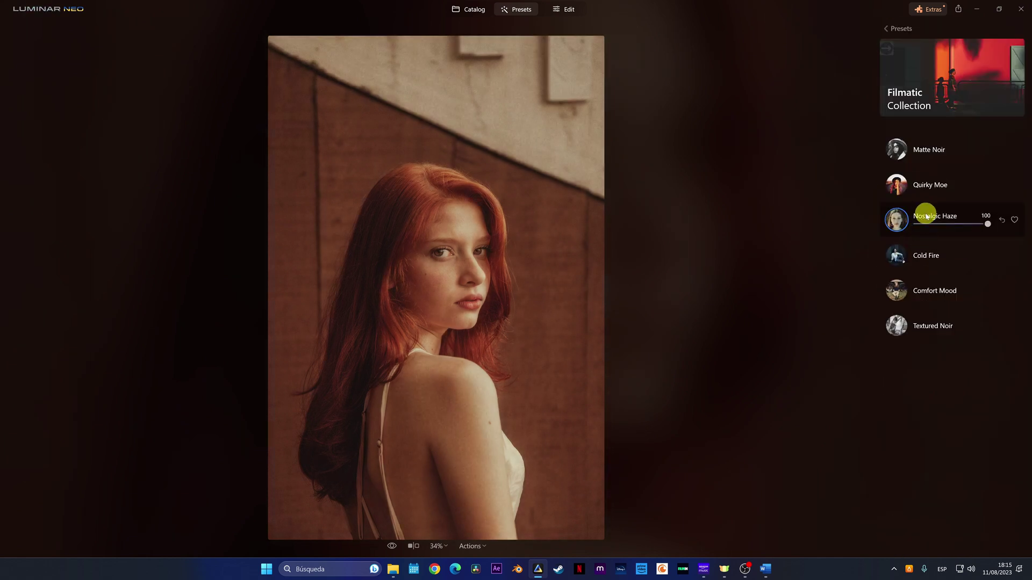
left_click(925, 155)
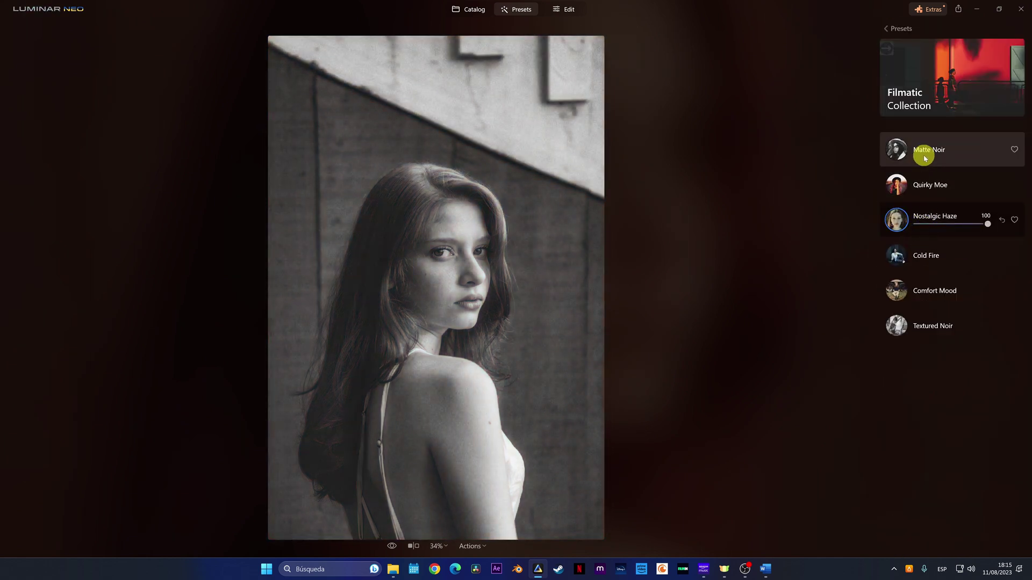
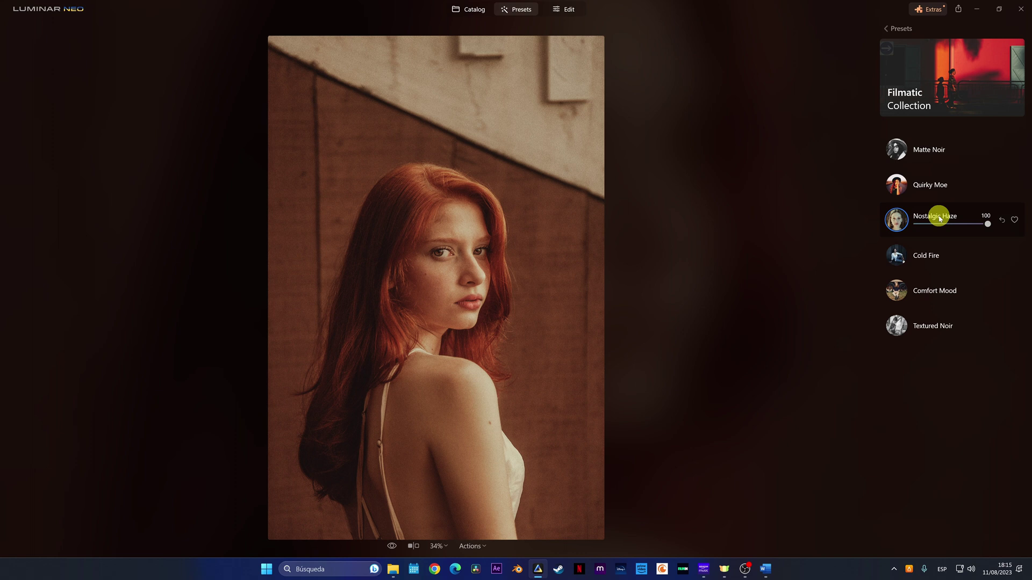
Switch from Presets to the Edit view to show the Tools list.
left_click(566, 13)
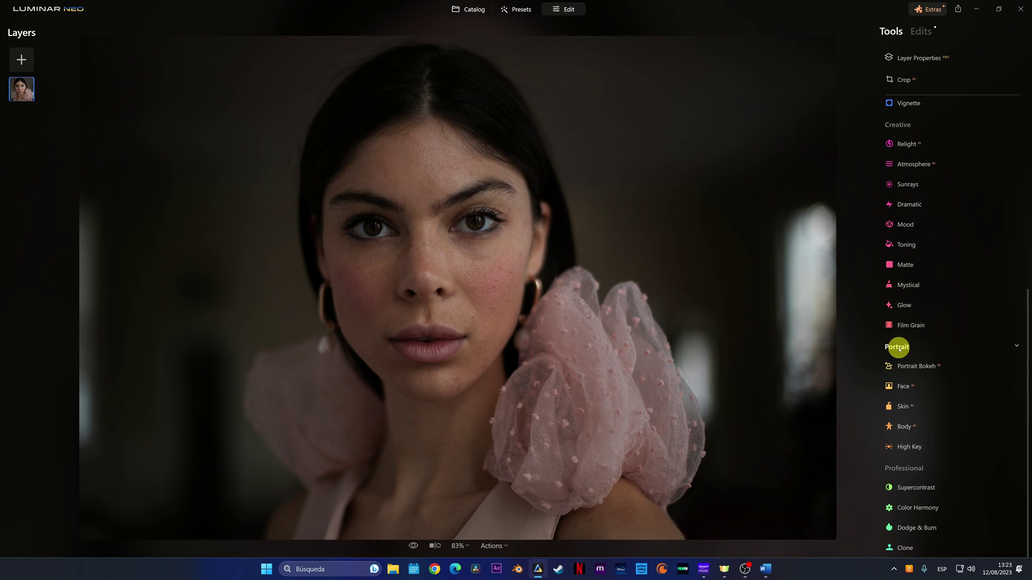
Apply Skin retouching with amount 62 and increased shine removal.
left_click(904, 408)
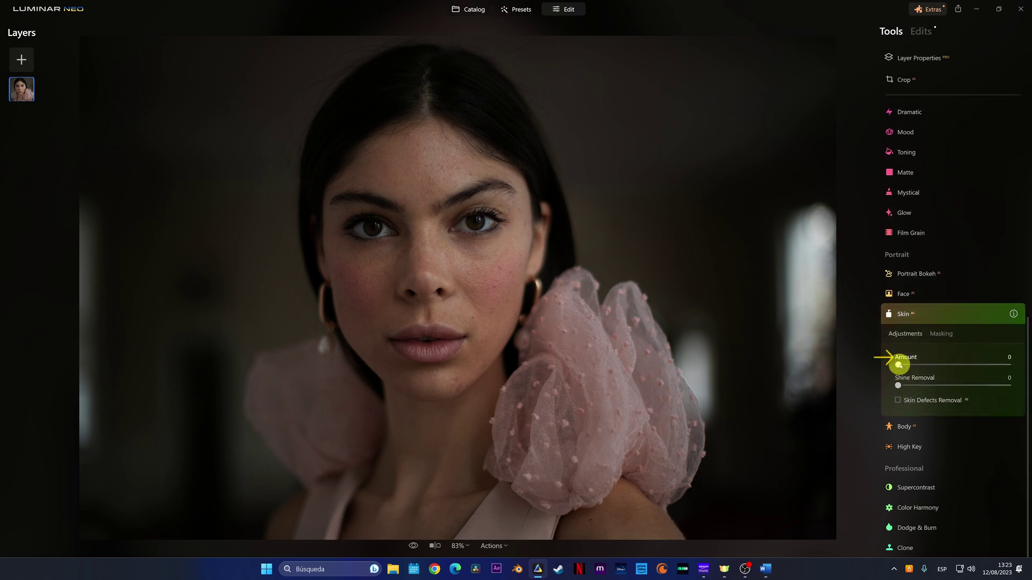
left_click_drag(899, 365, 968, 366)
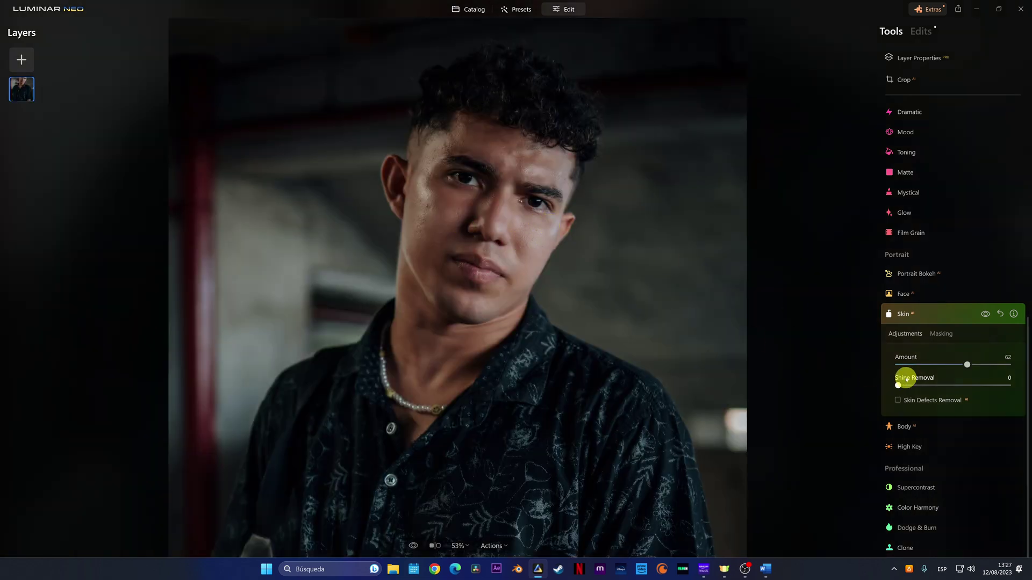
left_click_drag(897, 385, 1013, 386)
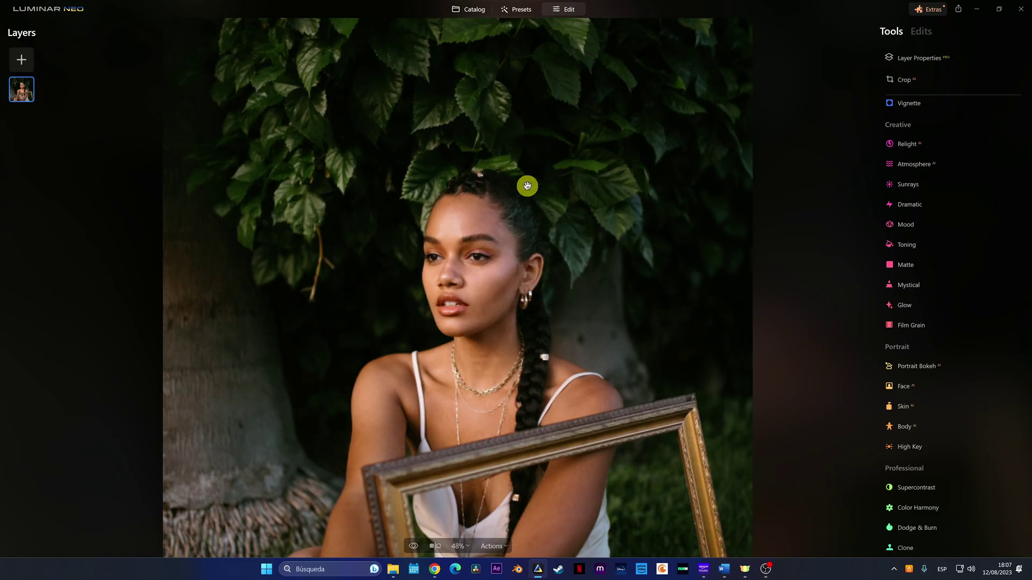
scroll(532, 173, "up", 1)
scroll(564, 183, "up", 1)
Add Portrait Bokeh at amount 50 and switch to Focus brushing for the subject.
mouse_move(575, 184)
left_mouse_down()
mouse_move(581, 247)
mouse_move(593, 206)
left_mouse_up()
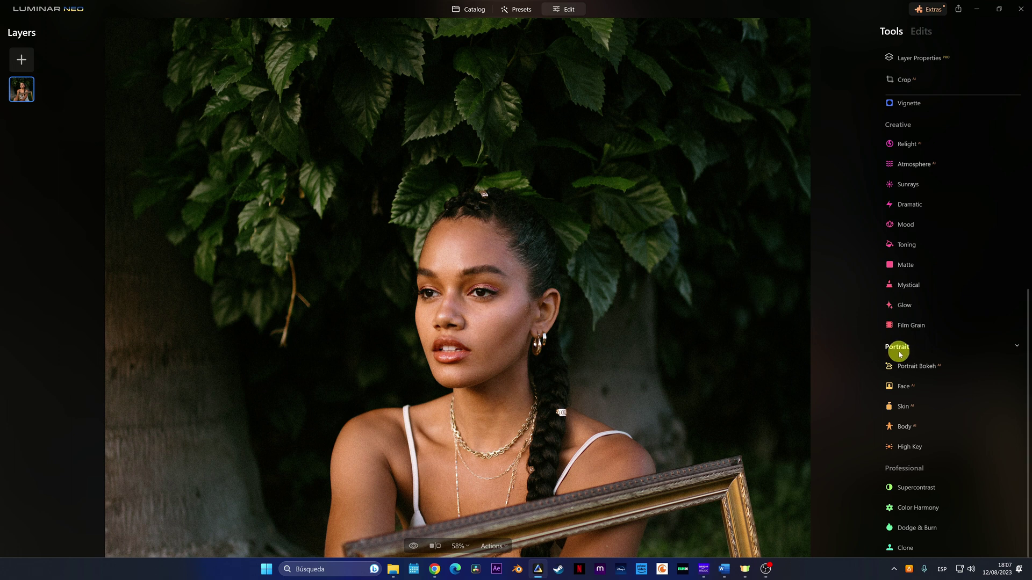
left_click(915, 368)
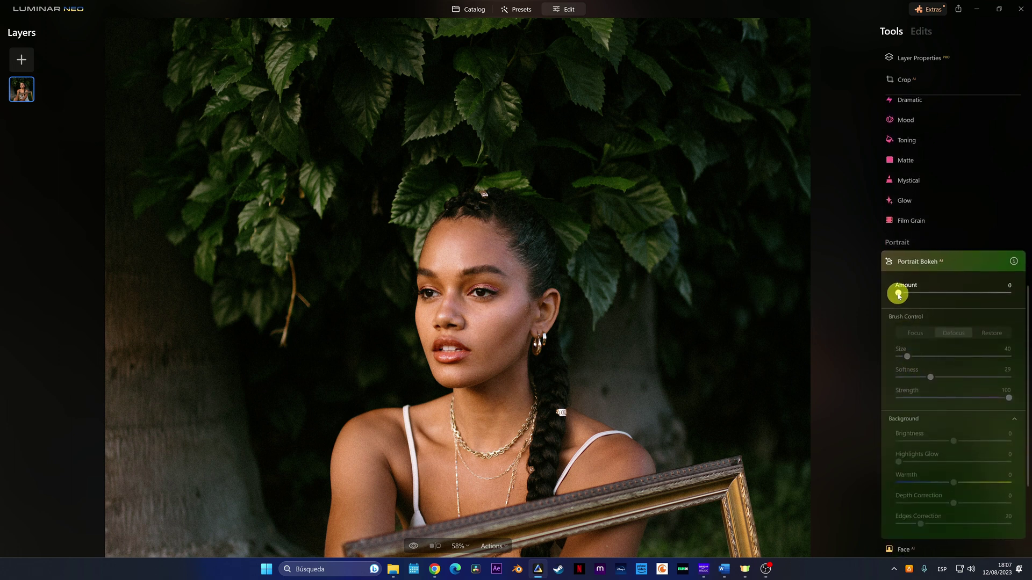
left_click_drag(899, 294, 953, 295)
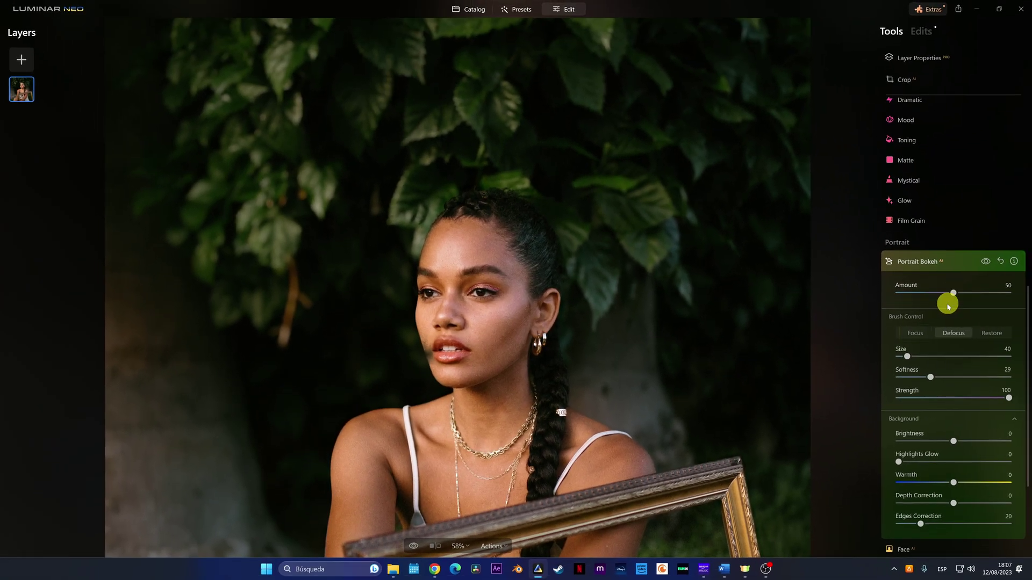
left_click(919, 335)
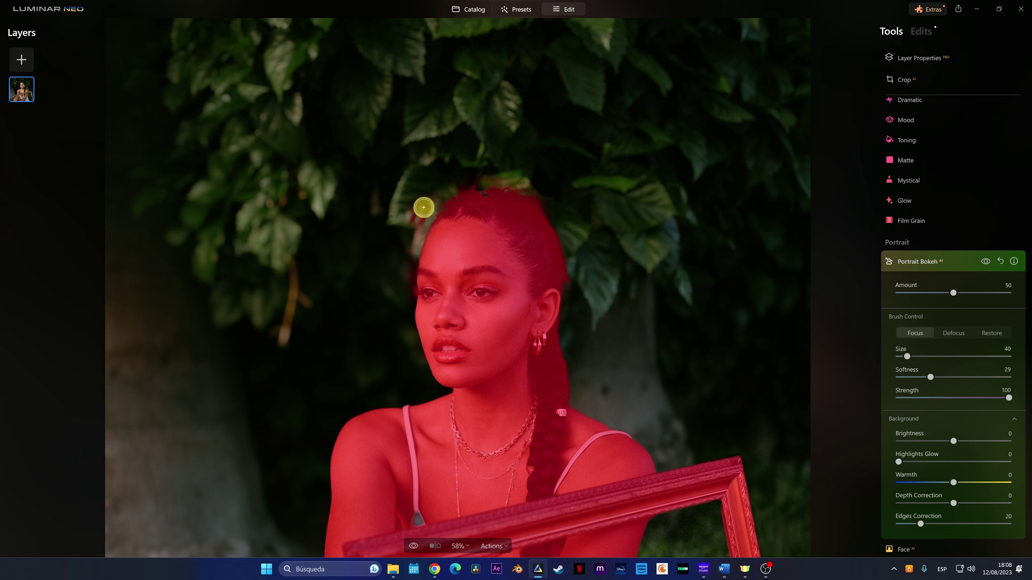
scroll(420, 211, "up", 2)
scroll(415, 217, "up", 2)
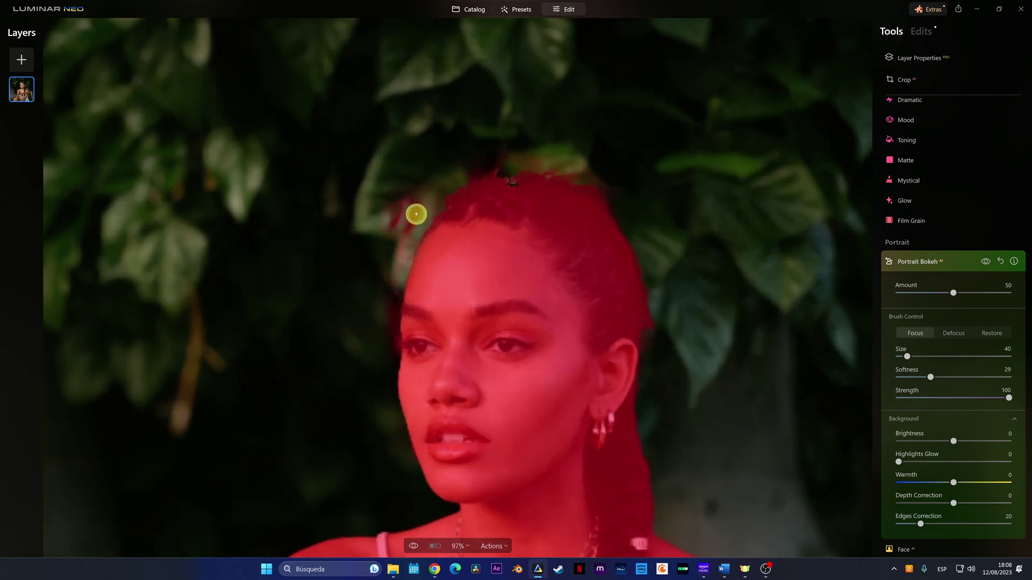
Switch bokeh brushing to Defocus, with depth correction -35 and amount 90.
left_click(953, 335)
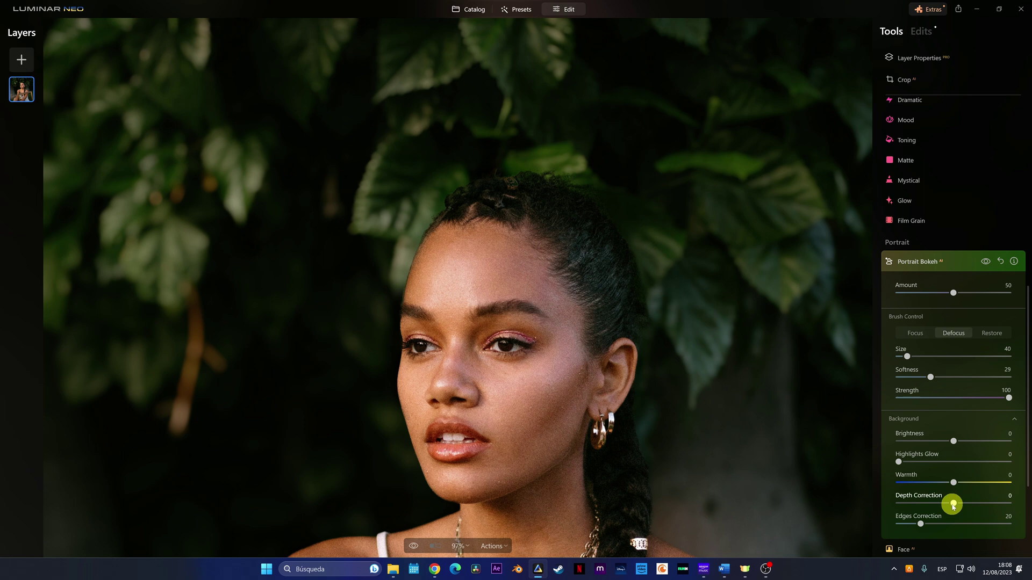
left_click_drag(950, 504, 933, 505)
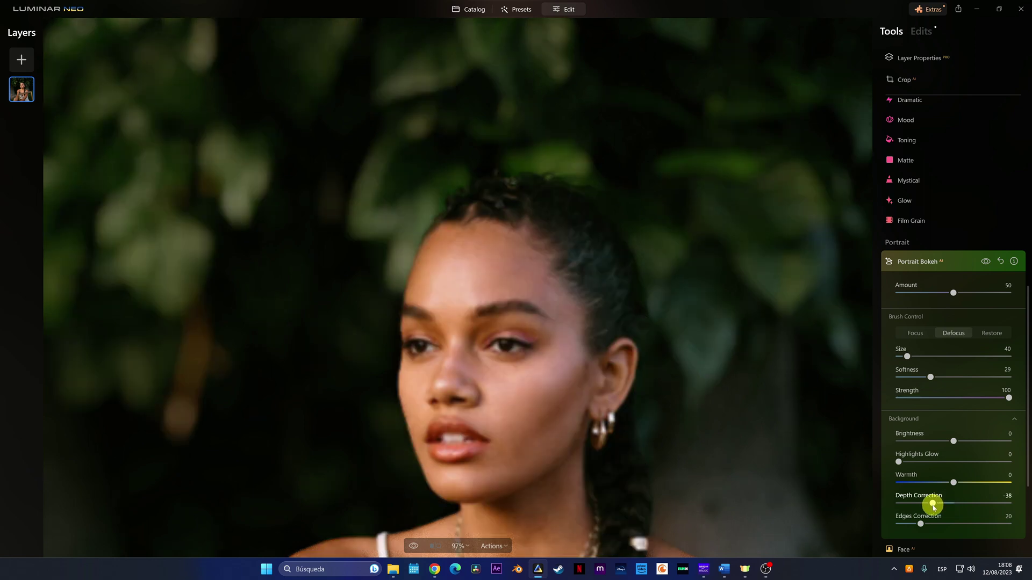
scroll(802, 336, "down", 5)
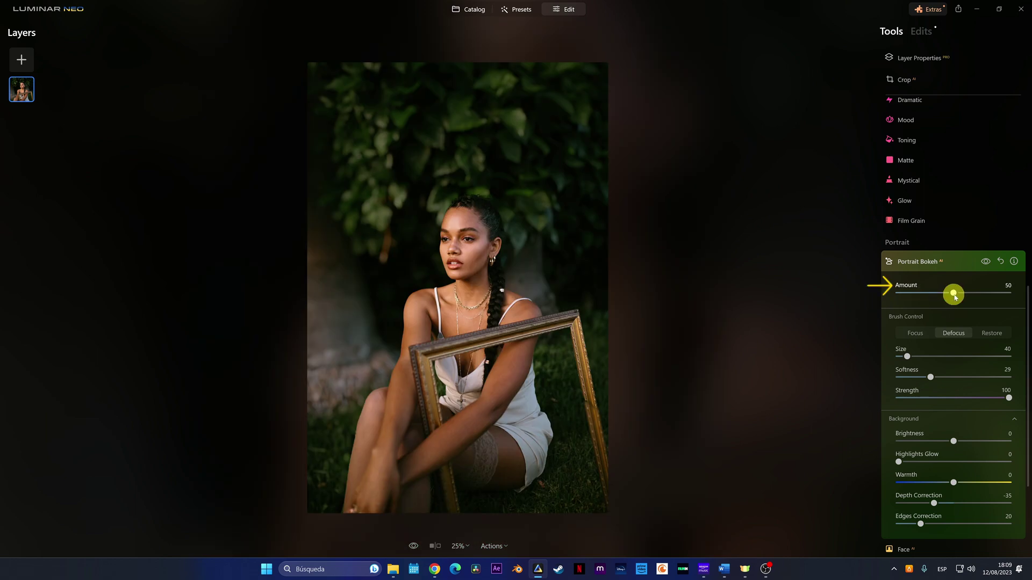
left_click_drag(954, 295, 1001, 295)
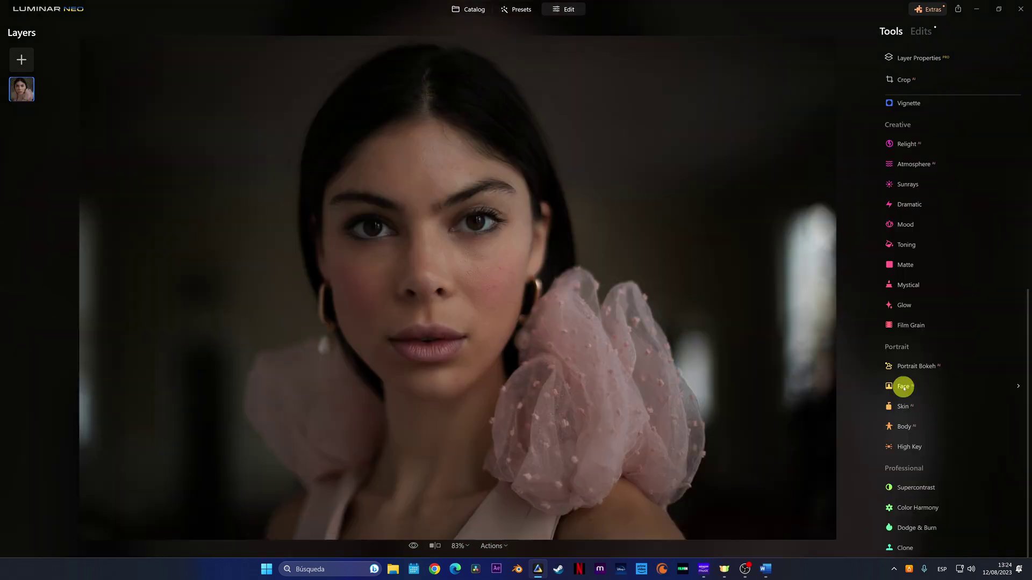
Raise Face Light to 33 and increase iris visibility in the Face tool.
left_click(901, 386)
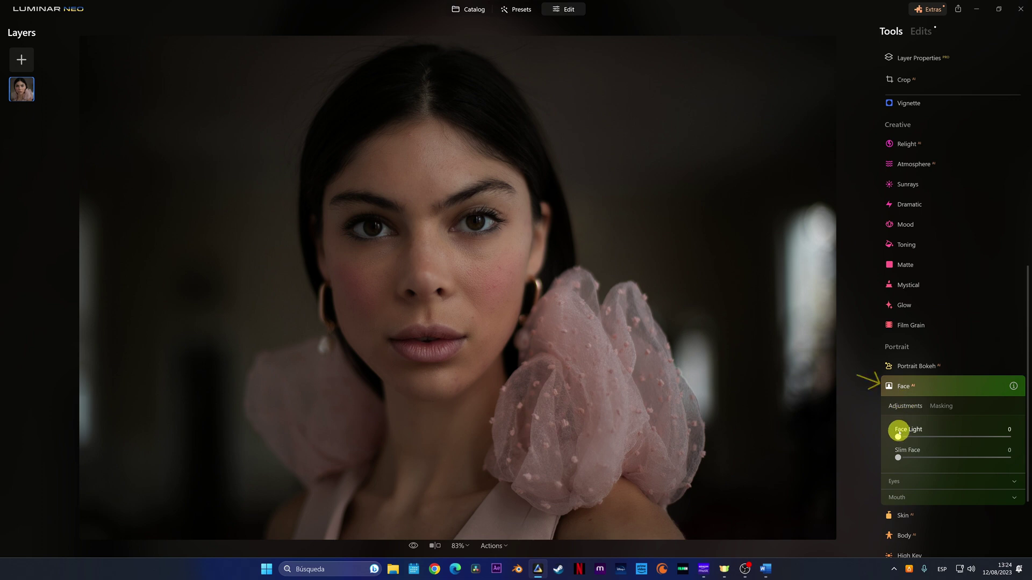
left_click_drag(898, 436, 947, 436)
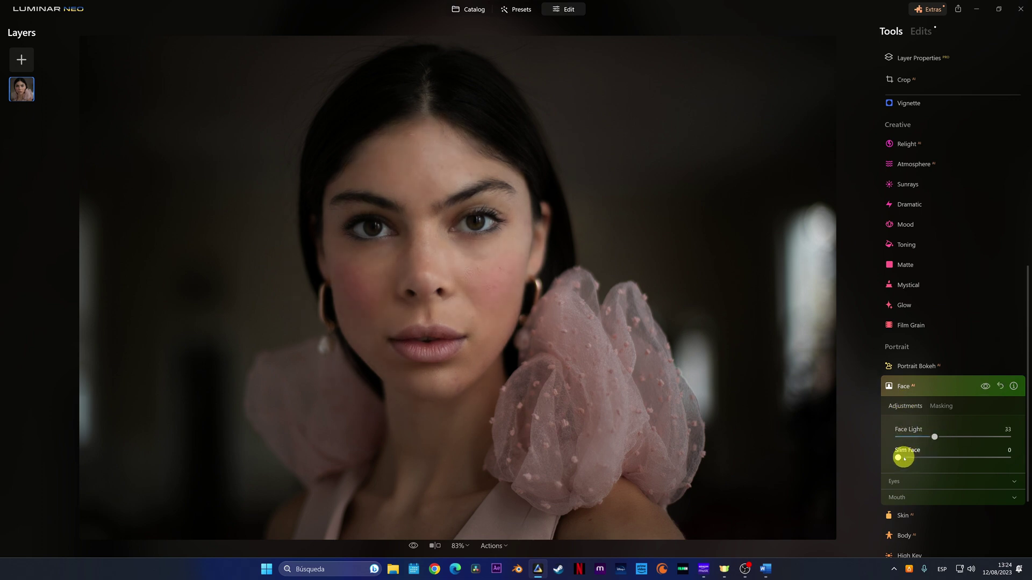
left_click(894, 482)
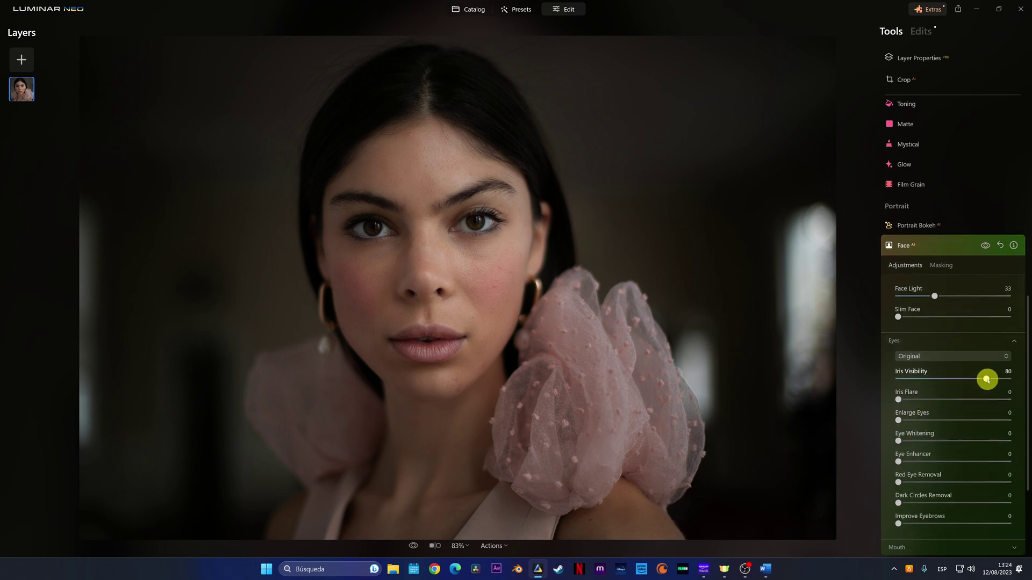
left_click_drag(922, 382, 1003, 381)
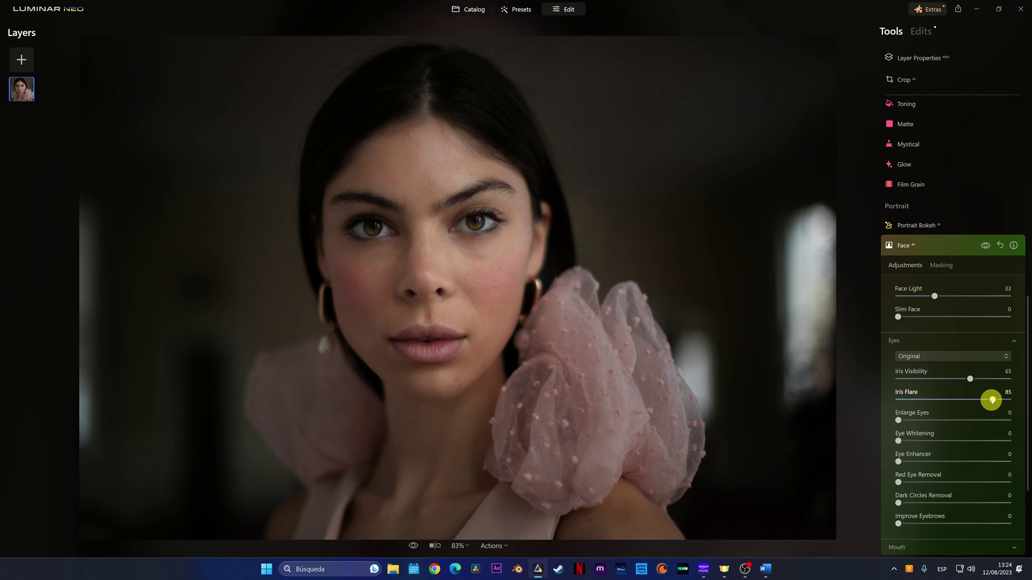
Try blue irises, then set the eye colour to brown with flare 61.
left_click(962, 355)
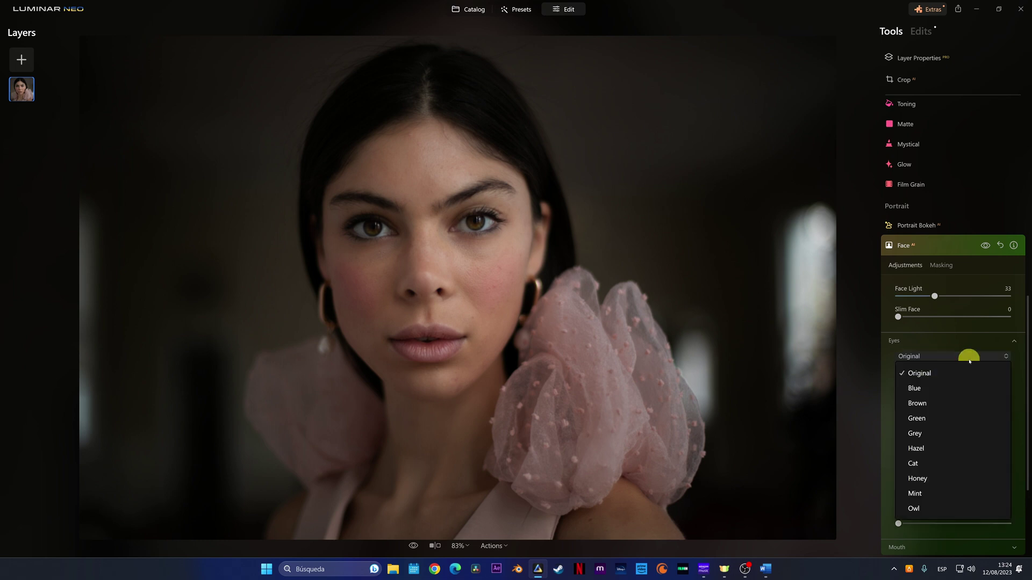
left_click(933, 387)
left_click(952, 358)
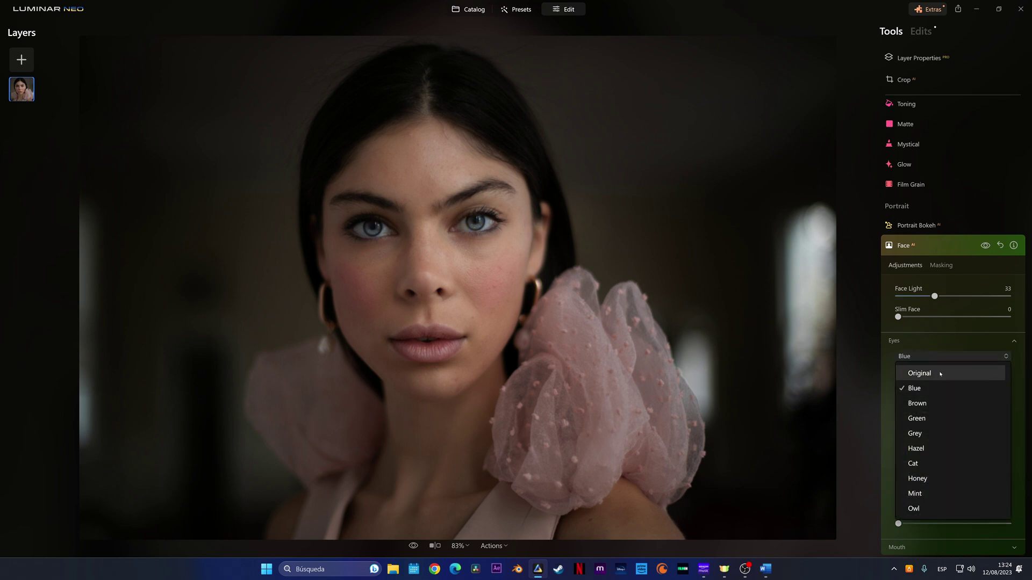
left_click(928, 405)
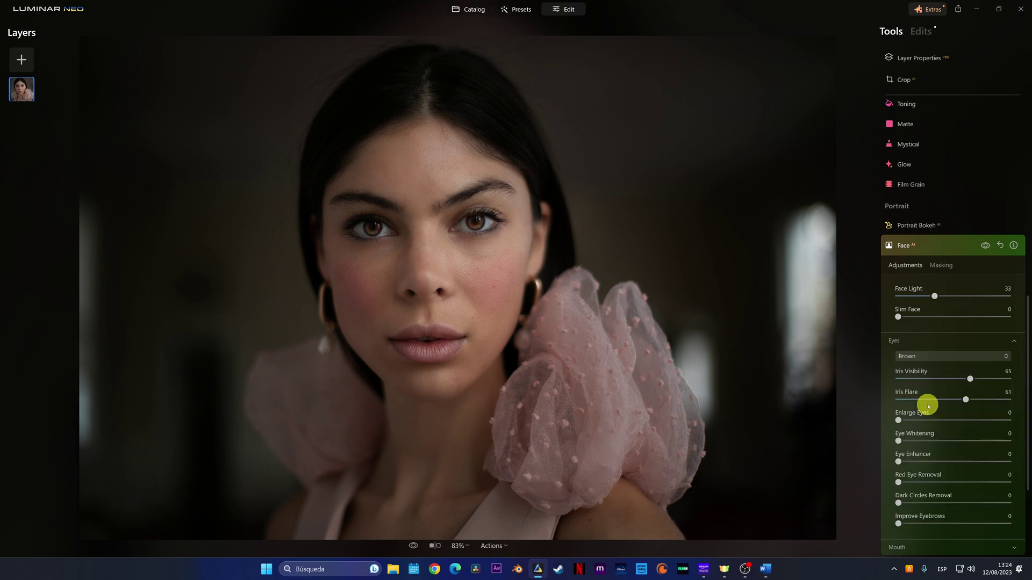
left_click(968, 380)
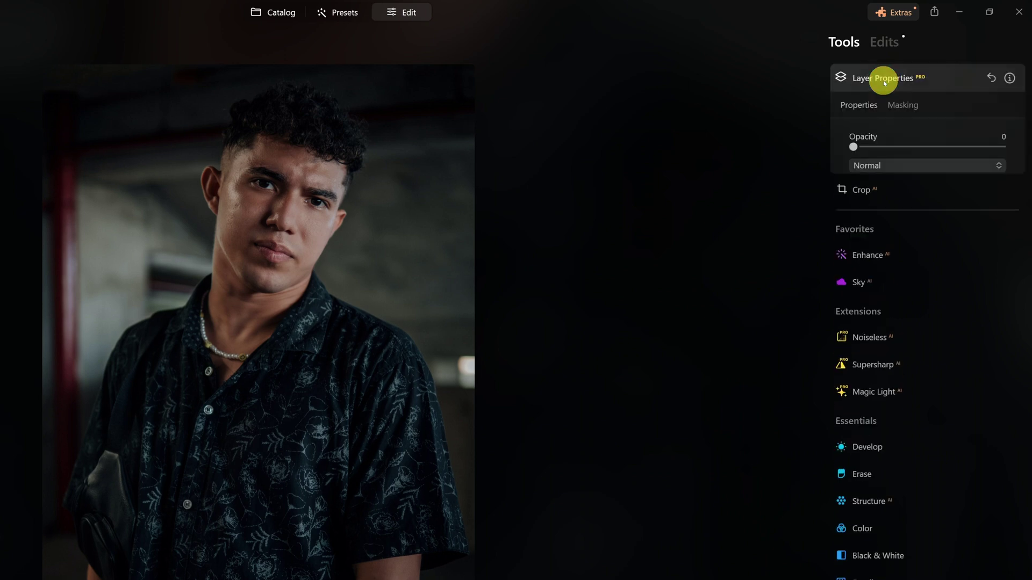
Remove the man's background using the Portrait Background mask in Masking.
left_click(896, 105)
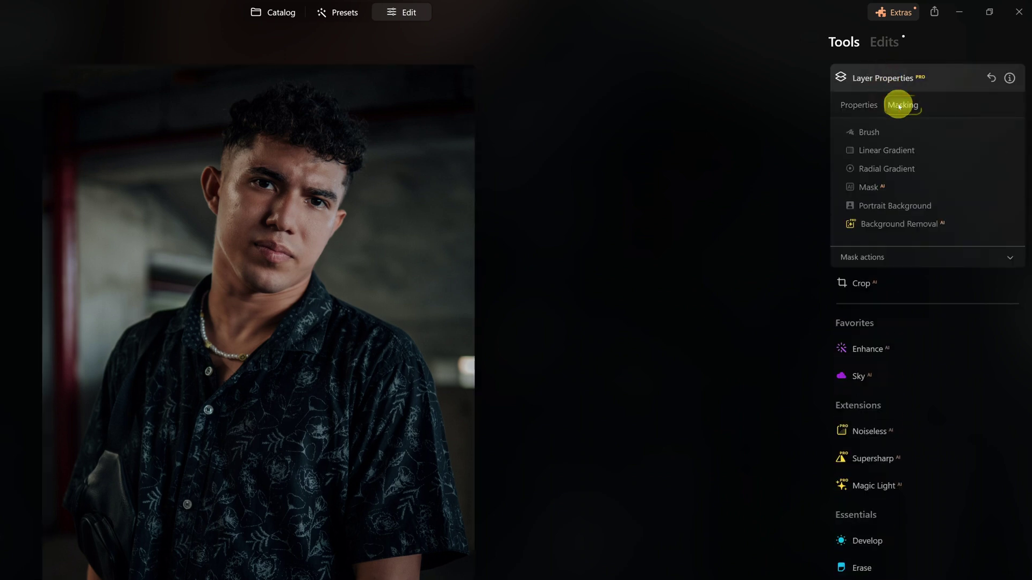
left_click(890, 207)
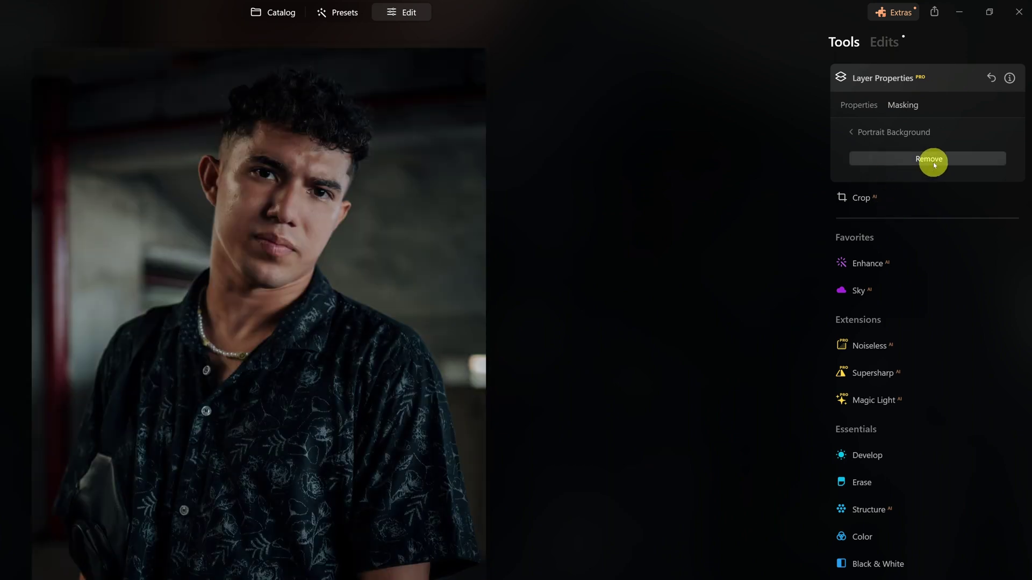
left_click(931, 162)
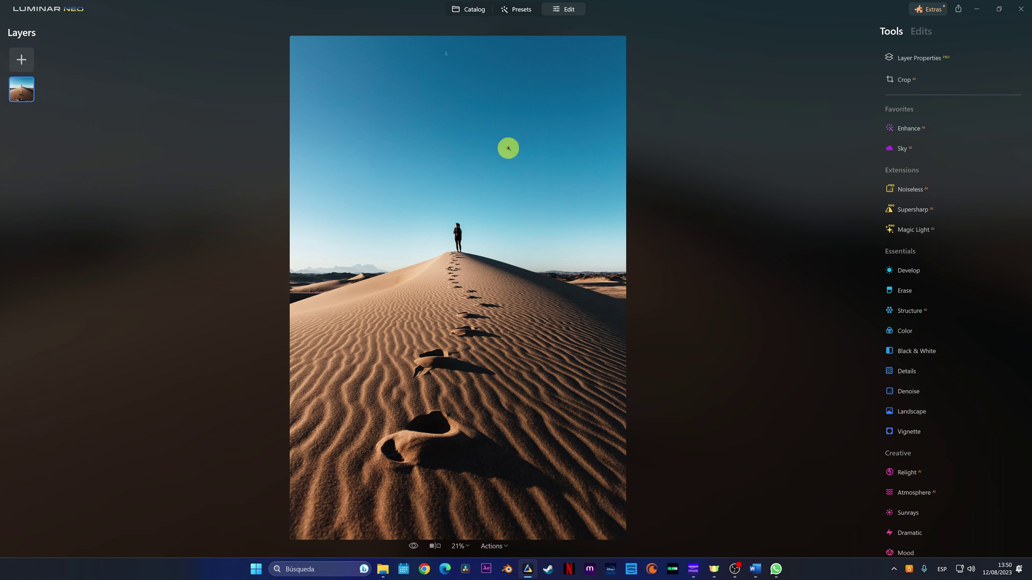
Preview several replacement skies, then settle on the orange Sunset Clouds 3.
left_click(905, 149)
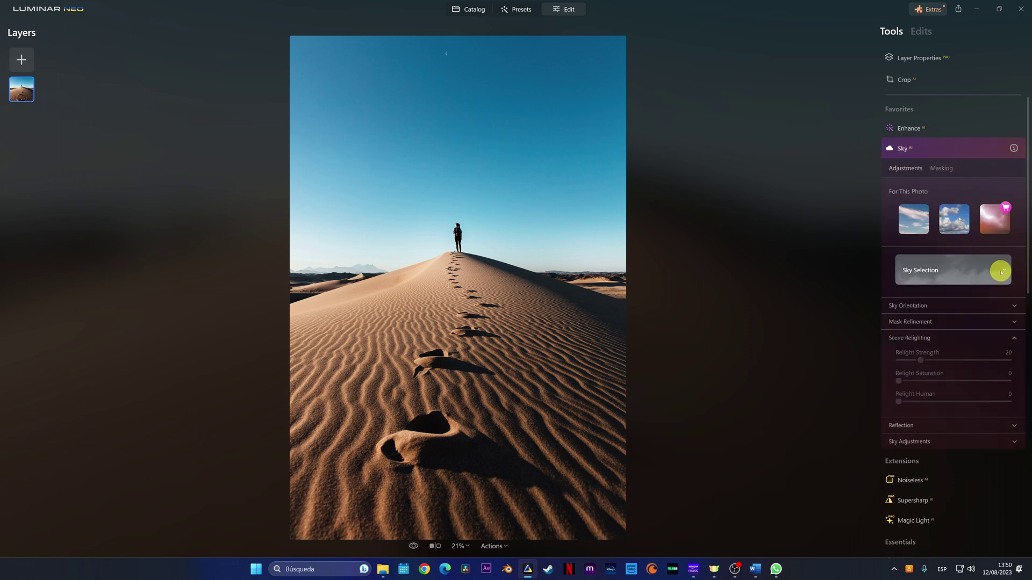
left_click(1003, 272)
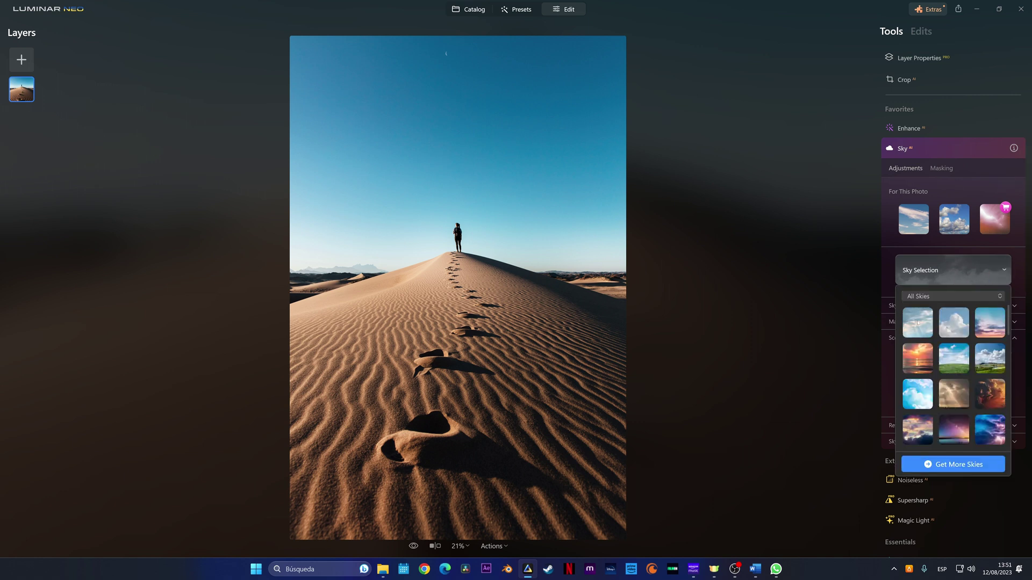
left_click(917, 323)
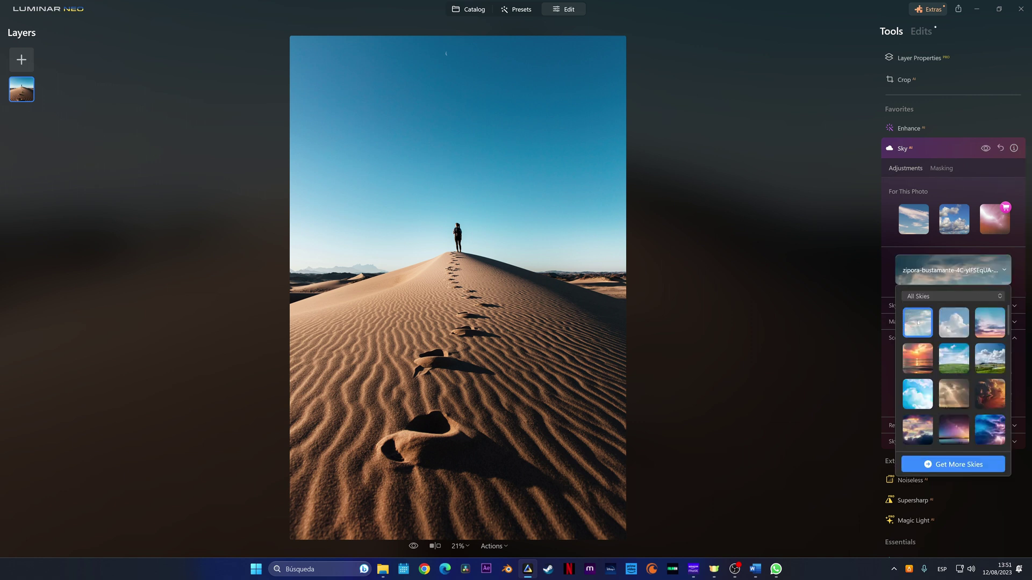
left_click(954, 323)
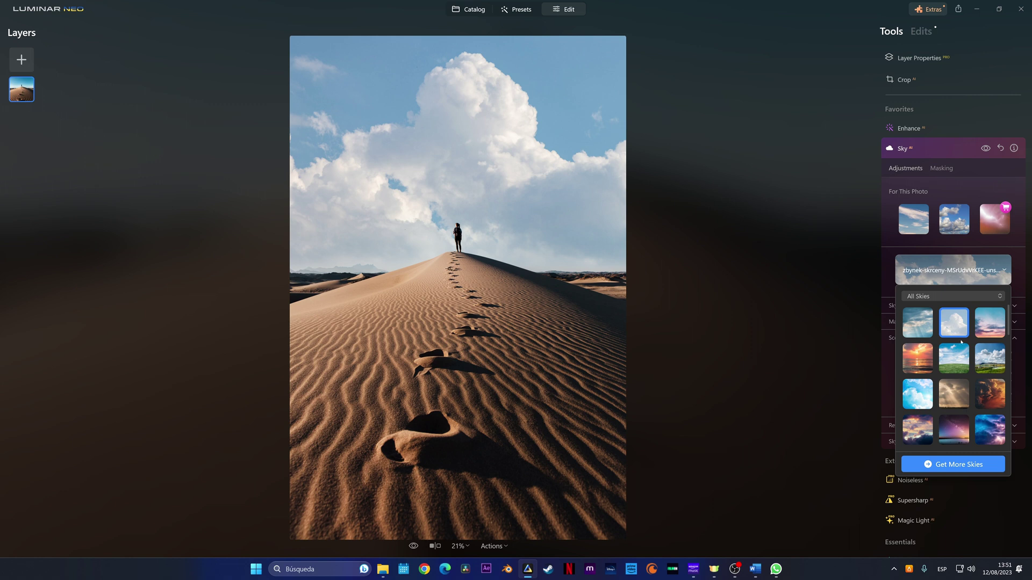
scroll(917, 410, "down", 5)
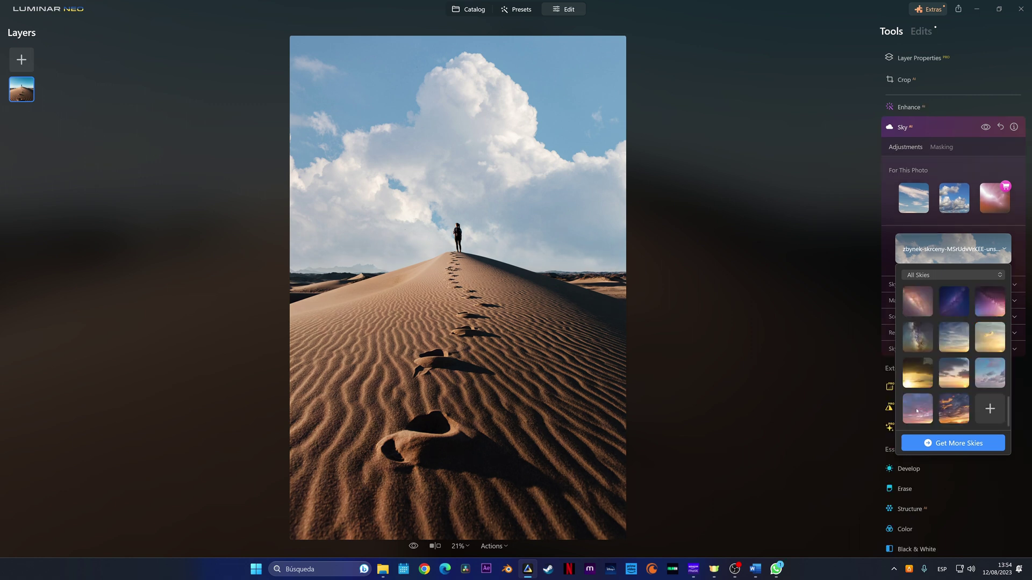
left_click(917, 410)
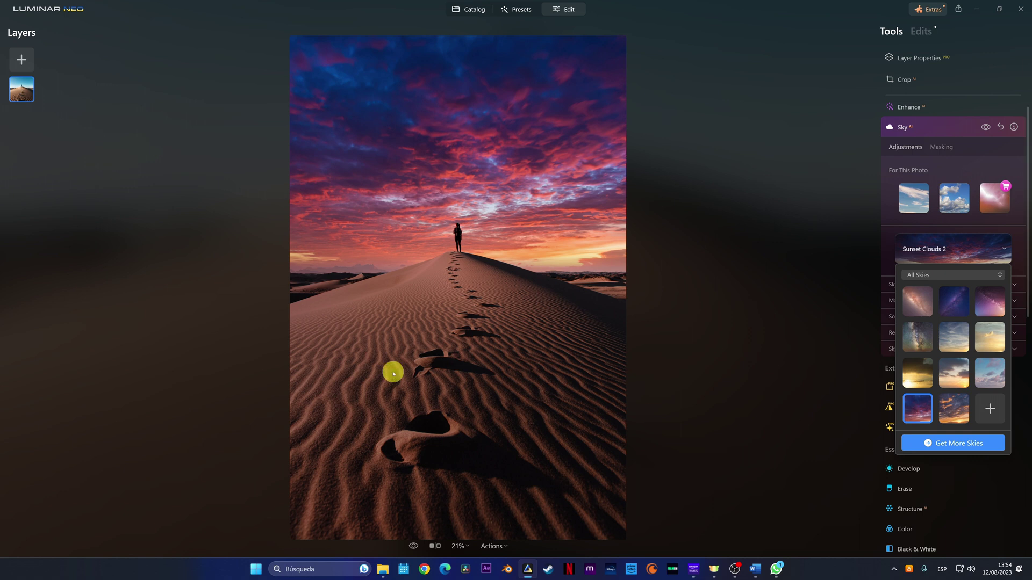
left_click(953, 409)
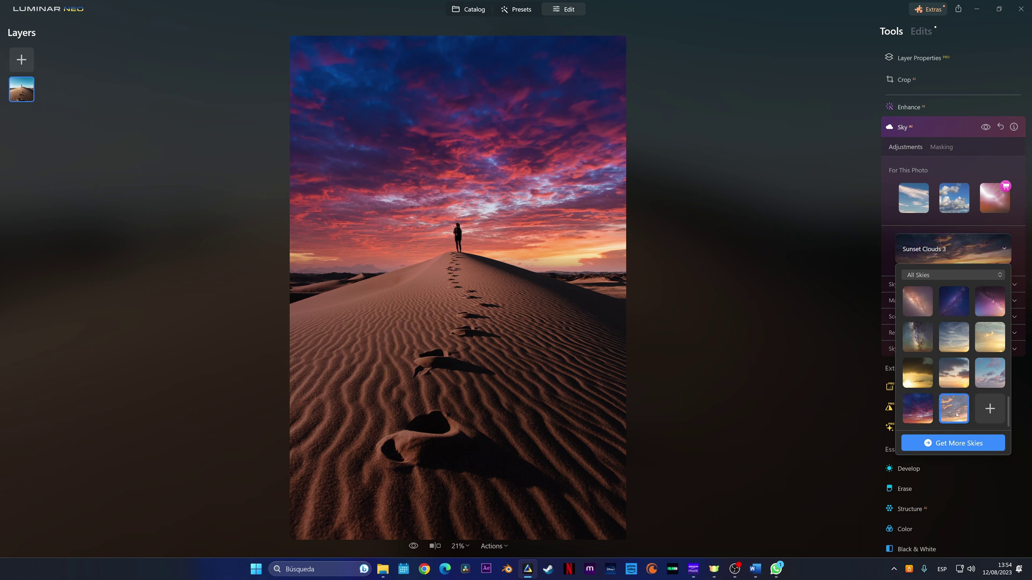
left_click(830, 394)
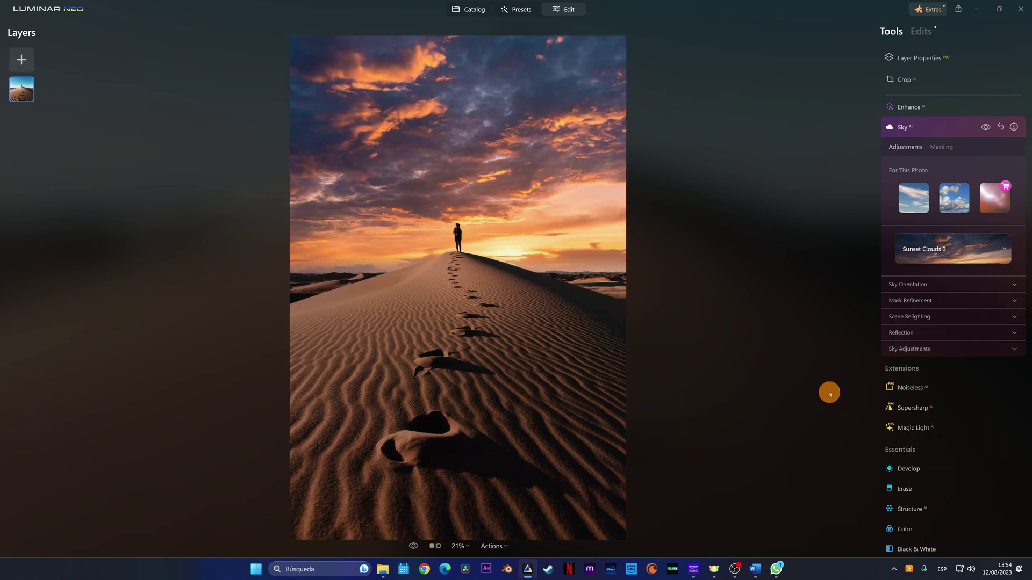
Set Scene Relighting strength to 100 and relight saturation to 20.
left_click(924, 317)
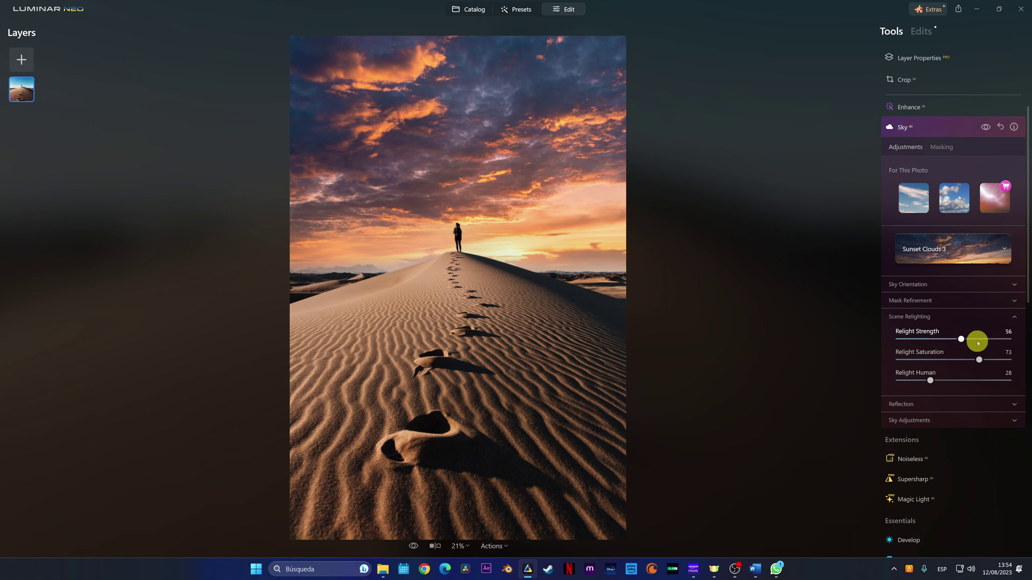
left_click_drag(973, 340, 1024, 345)
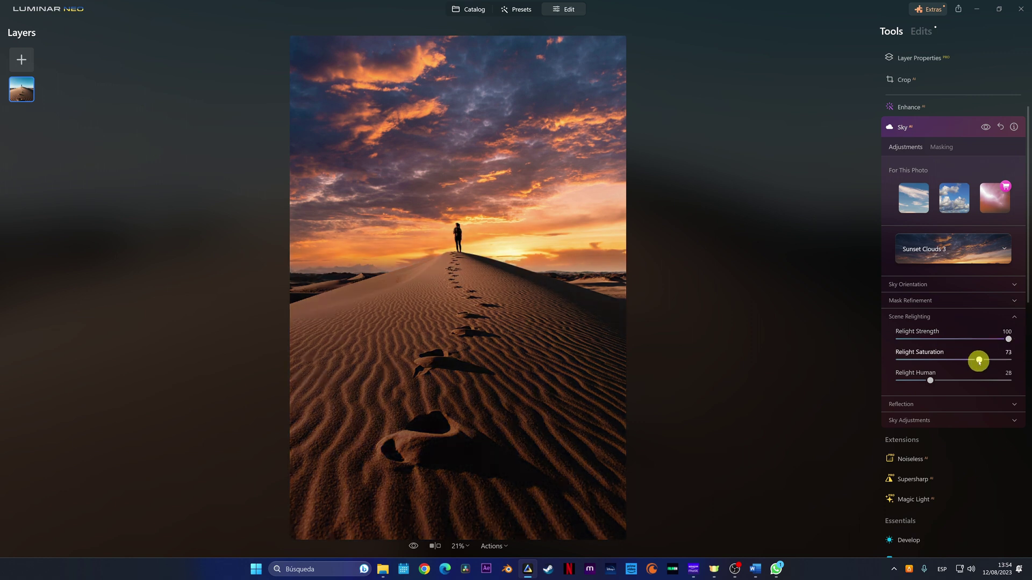
left_click_drag(979, 362, 921, 360)
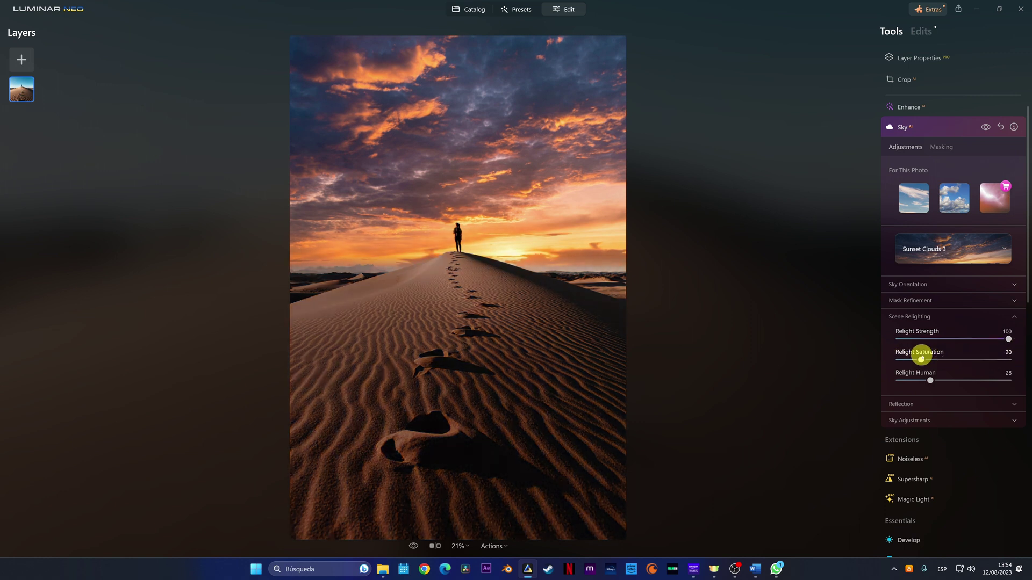
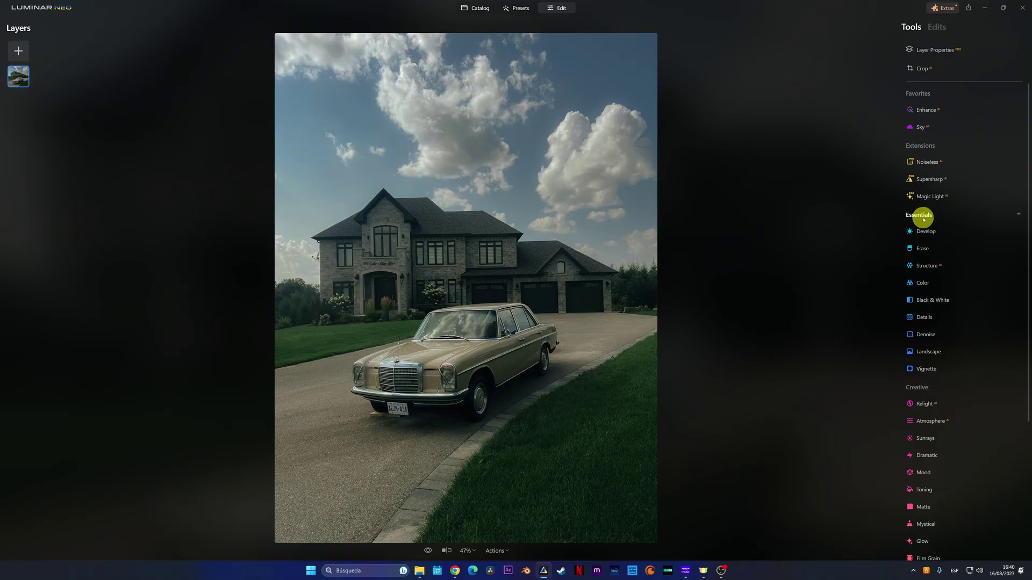
In Develop, set exposure to 0.51, smart contrast to 45 and saturation to 11.
left_click(924, 232)
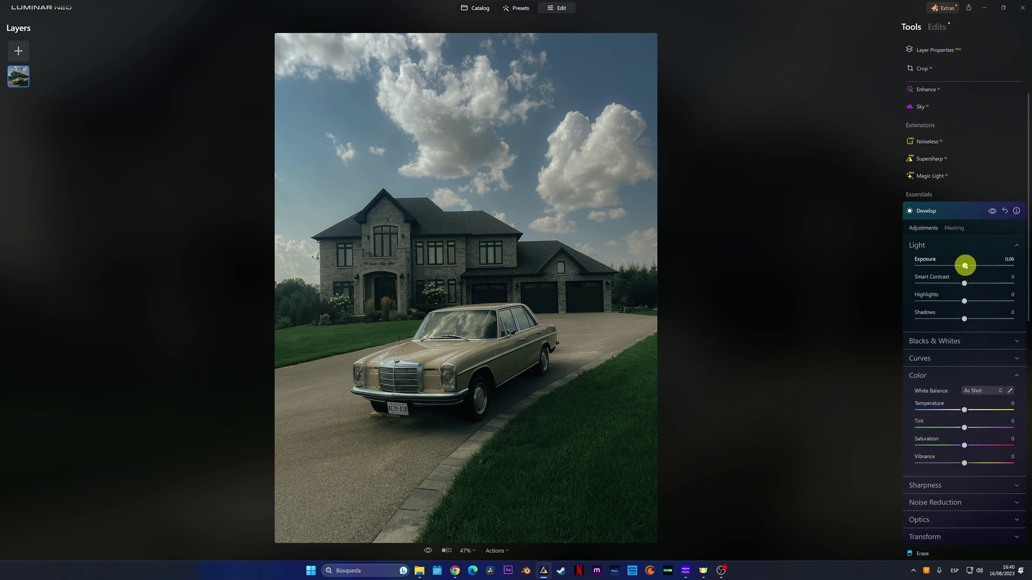
left_click_drag(964, 265, 968, 265)
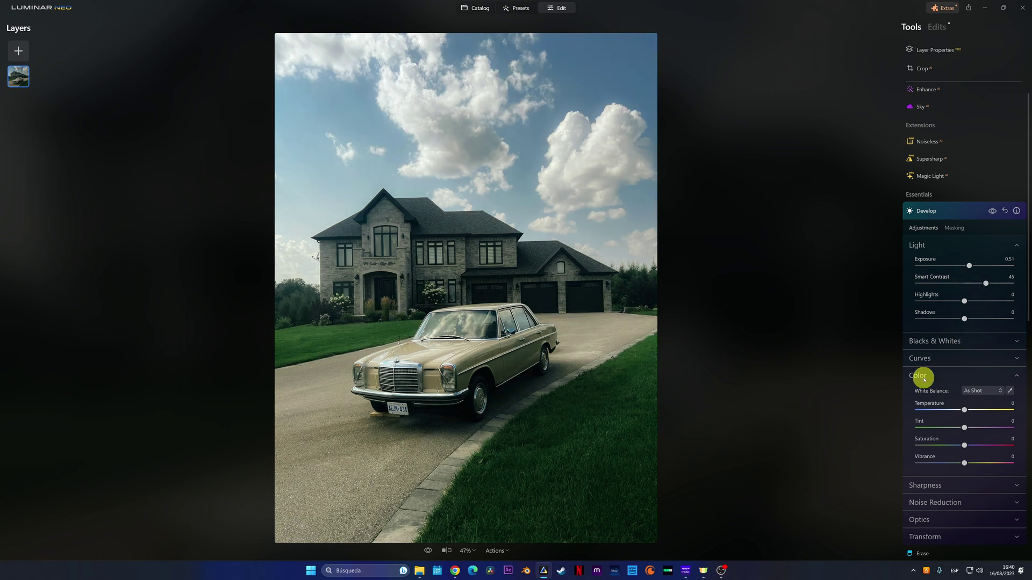
scroll(969, 444, "down", 3)
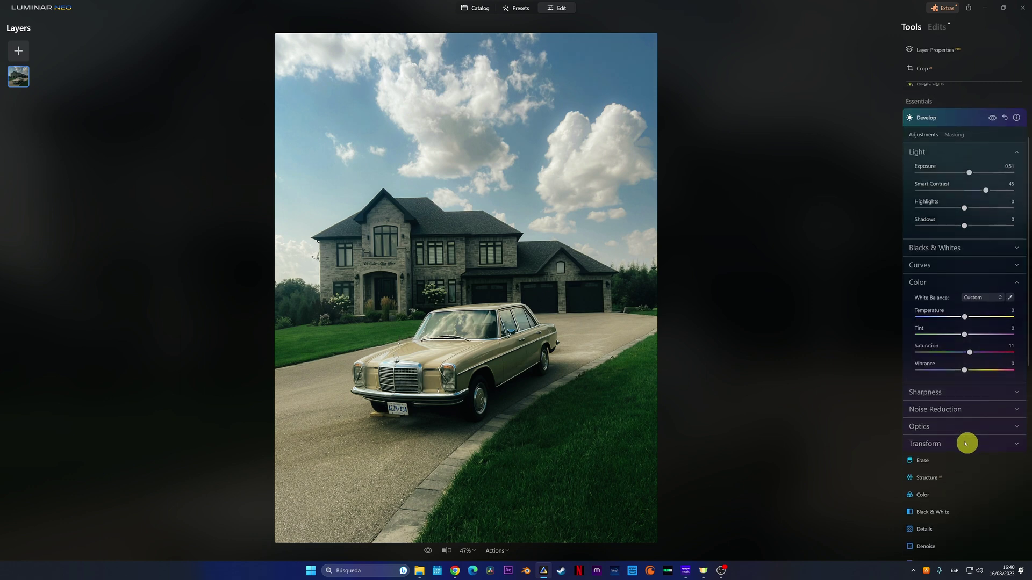
left_click(933, 408)
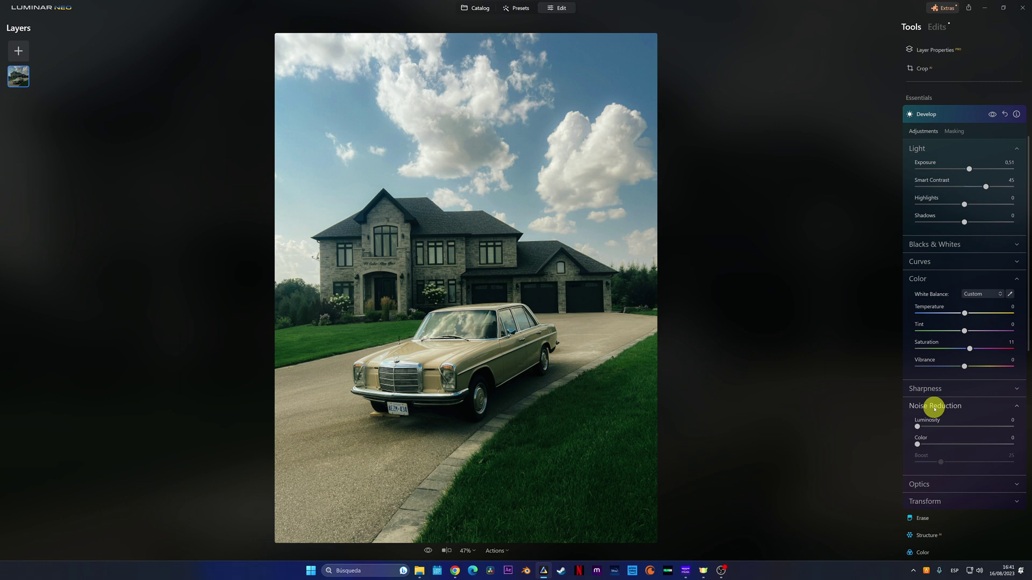
scroll(929, 408, "up", 3)
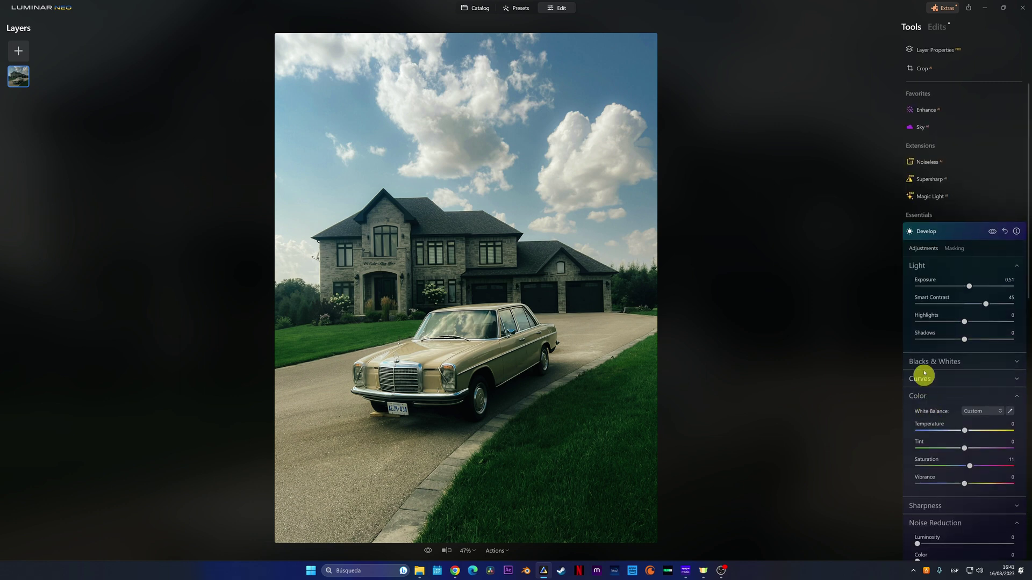
Apply Enhance AI accent 50 and sky enhancer 34, then compare before and after.
left_click(927, 112)
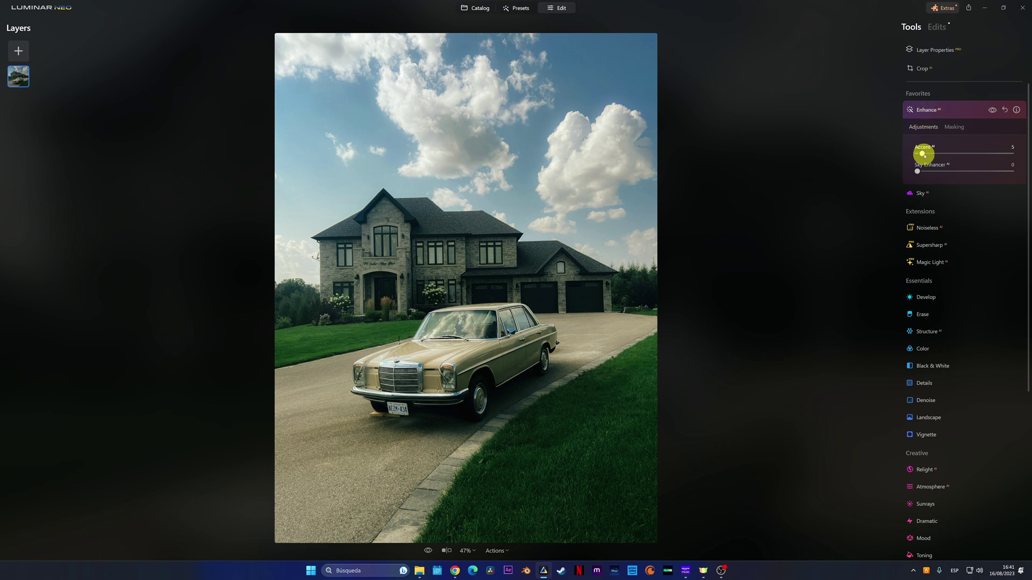
mouse_move(922, 154)
left_mouse_down()
mouse_move(995, 153)
mouse_move(963, 154)
mouse_move(940, 168)
mouse_move(949, 168)
left_mouse_up()
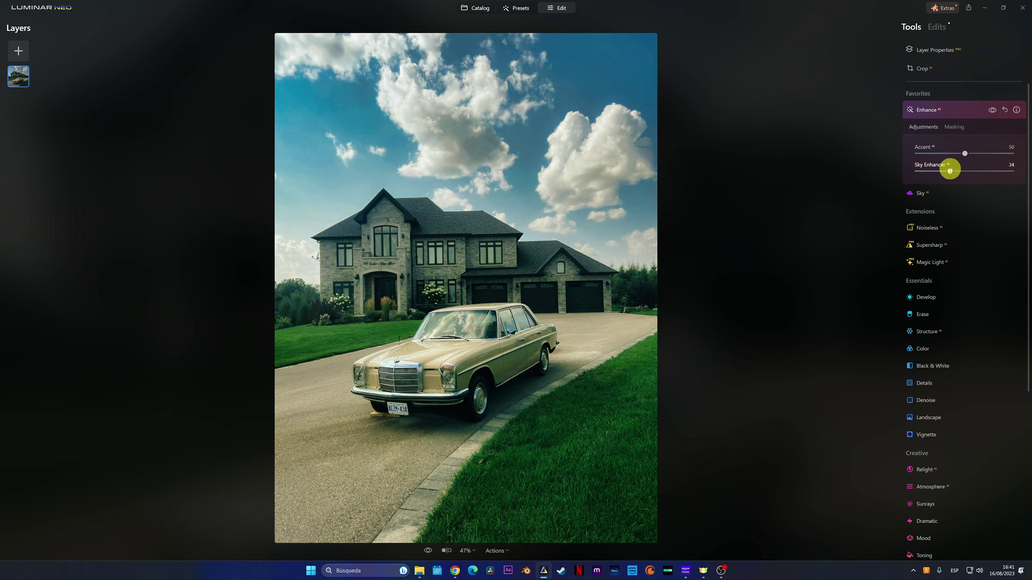
left_click(428, 551)
left_click(429, 551)
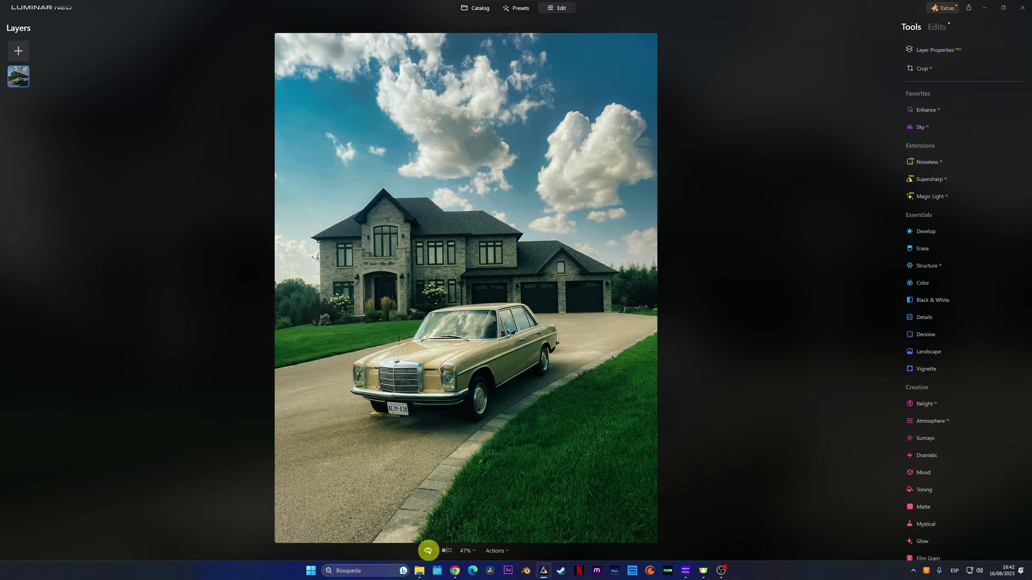
left_click(428, 550)
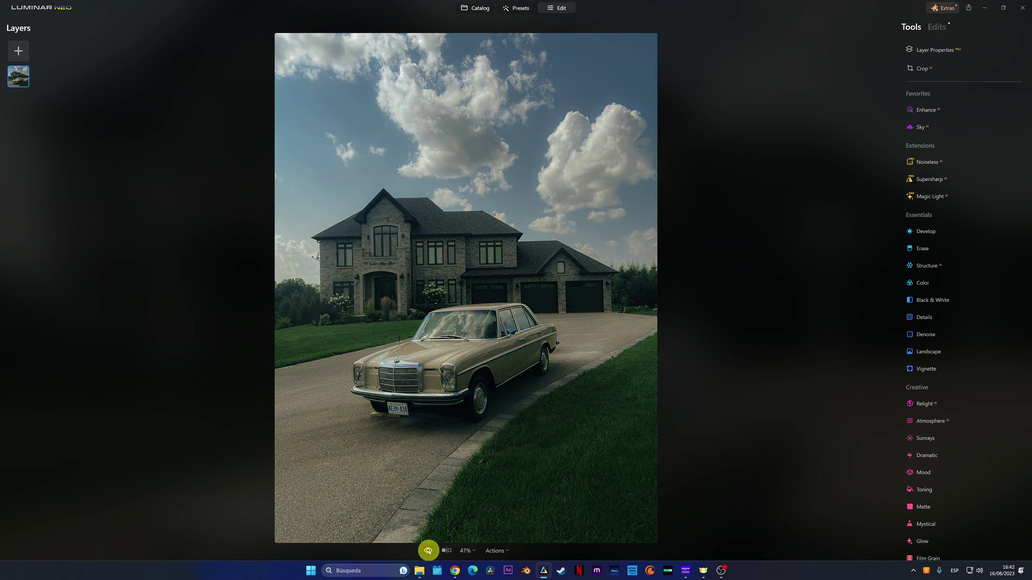
left_click(428, 550)
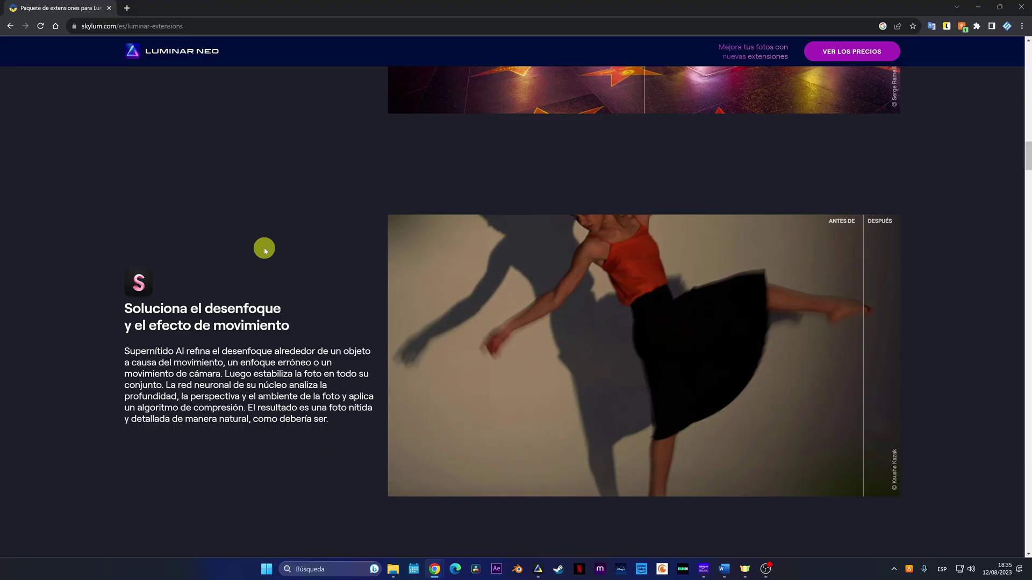
scroll(265, 251, "down", 3)
scroll(265, 251, "down", 3)
scroll(265, 251, "down", 3)
scroll(264, 251, "down", 1)
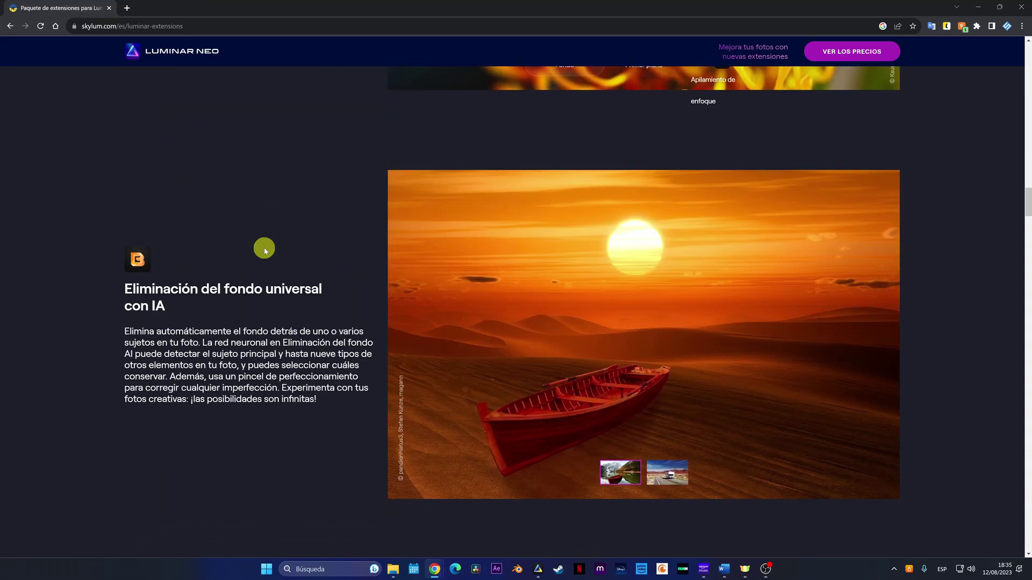
scroll(265, 251, "down", 3)
scroll(264, 250, "down", 2)
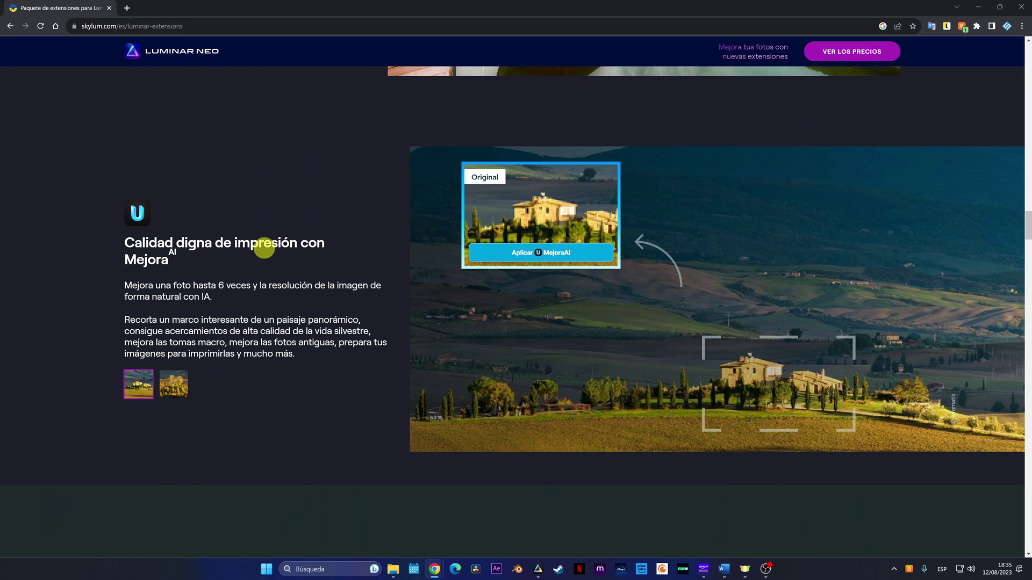
scroll(265, 250, "down", 3)
scroll(265, 250, "down", 2)
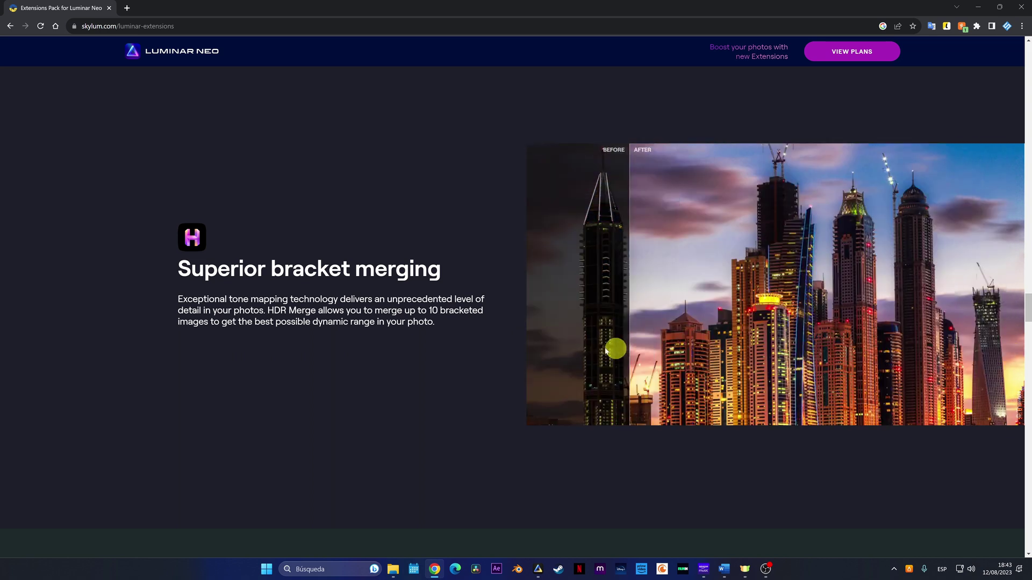
scroll(464, 365, "down", 3)
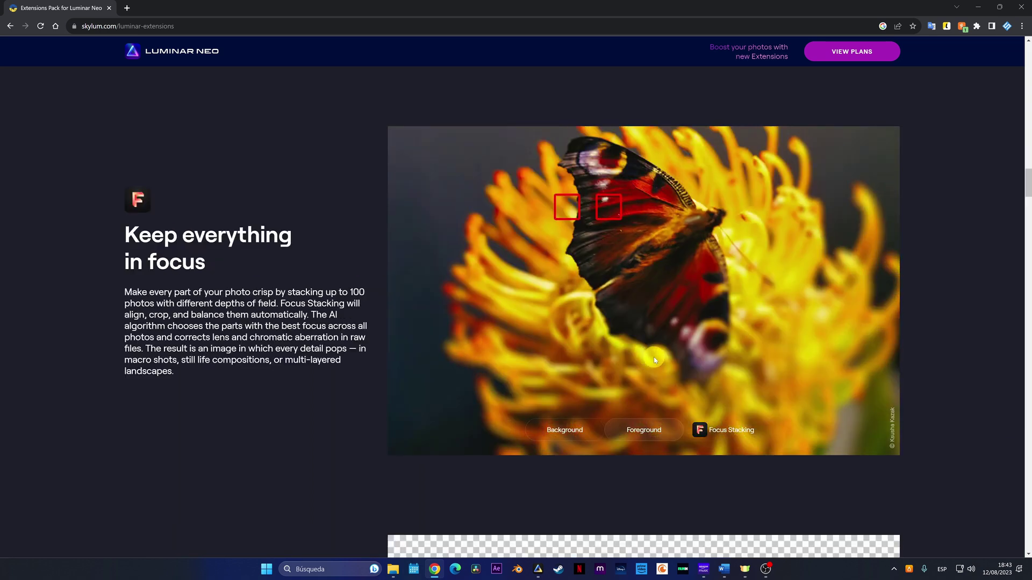
Try the focus-stacked butterfly and noise-reduced bird demos, then return to the home page.
left_click(722, 433)
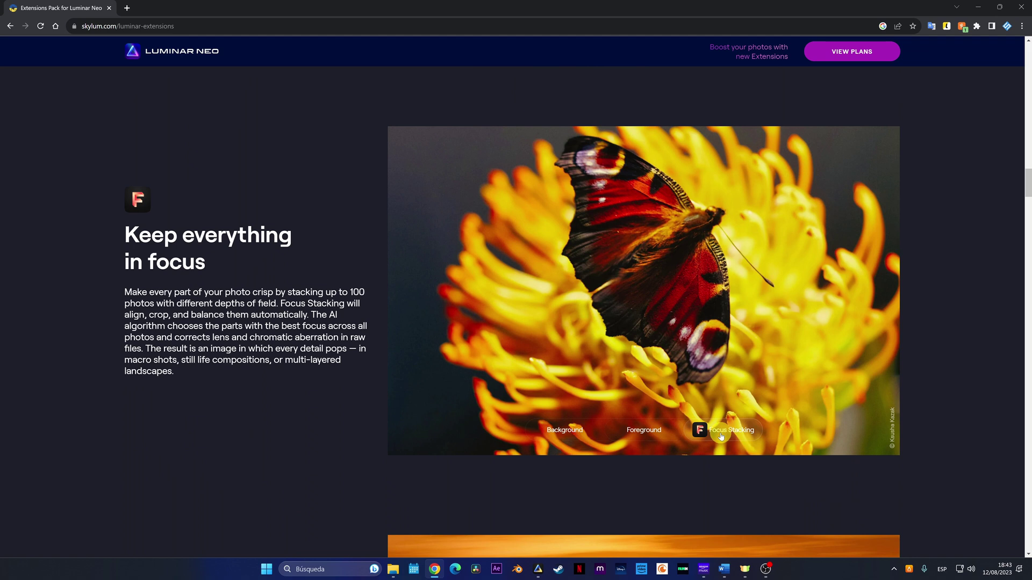
scroll(1002, 373, "down", 3)
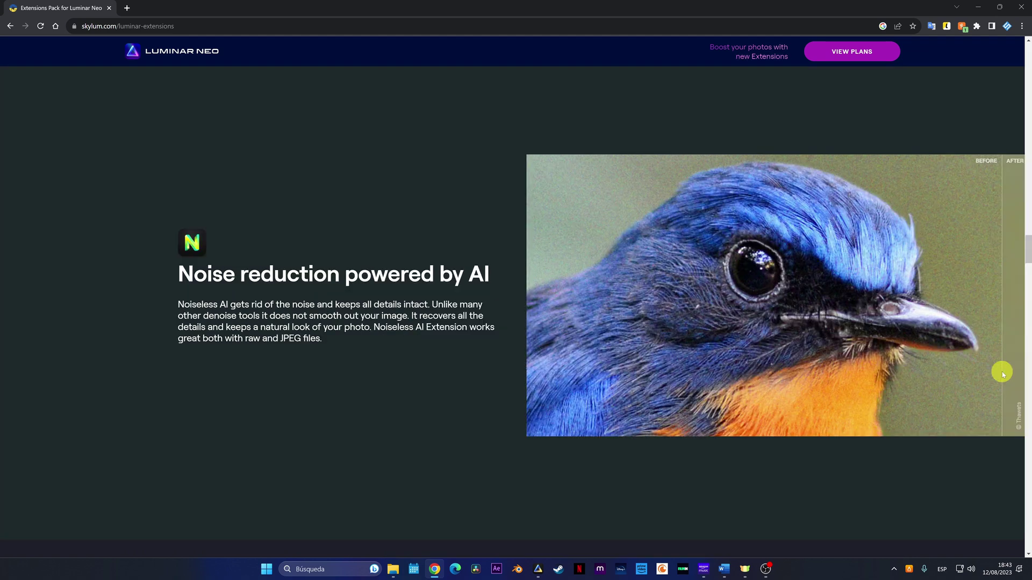
left_click_drag(1002, 373, 515, 364)
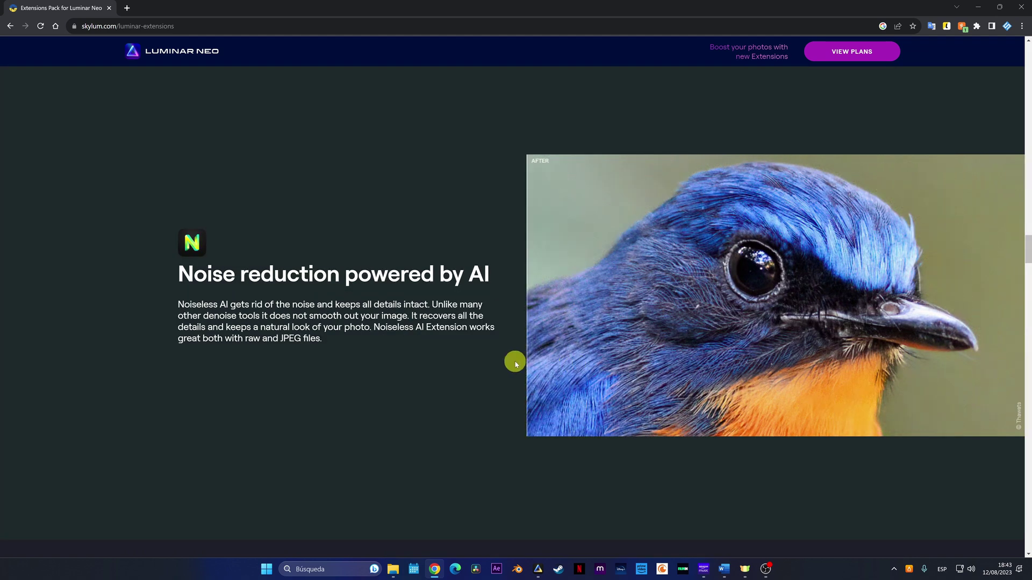
key("alt+Left")
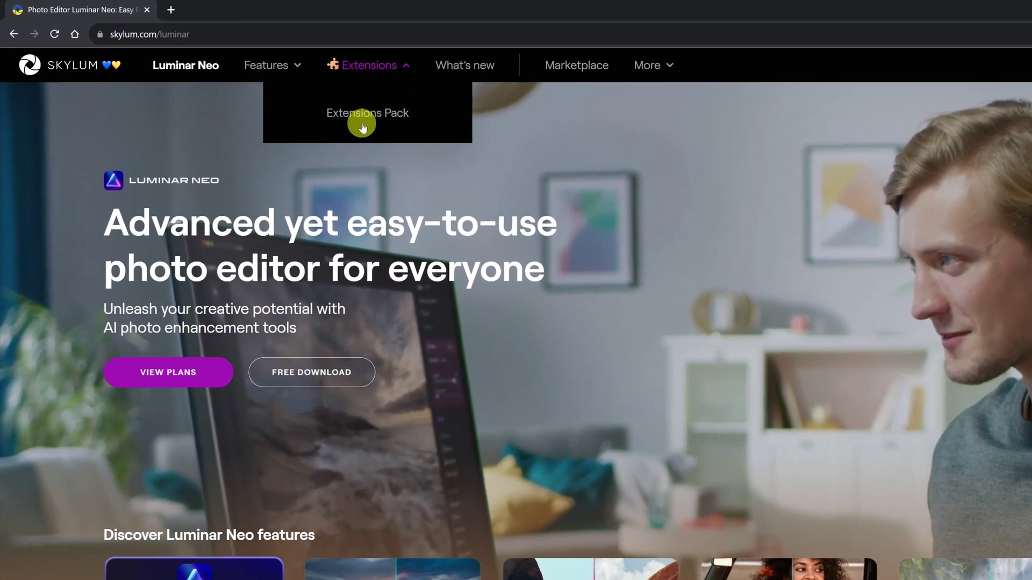
Go to the Extensions Pack page from the Extensions menu.
left_click(365, 117)
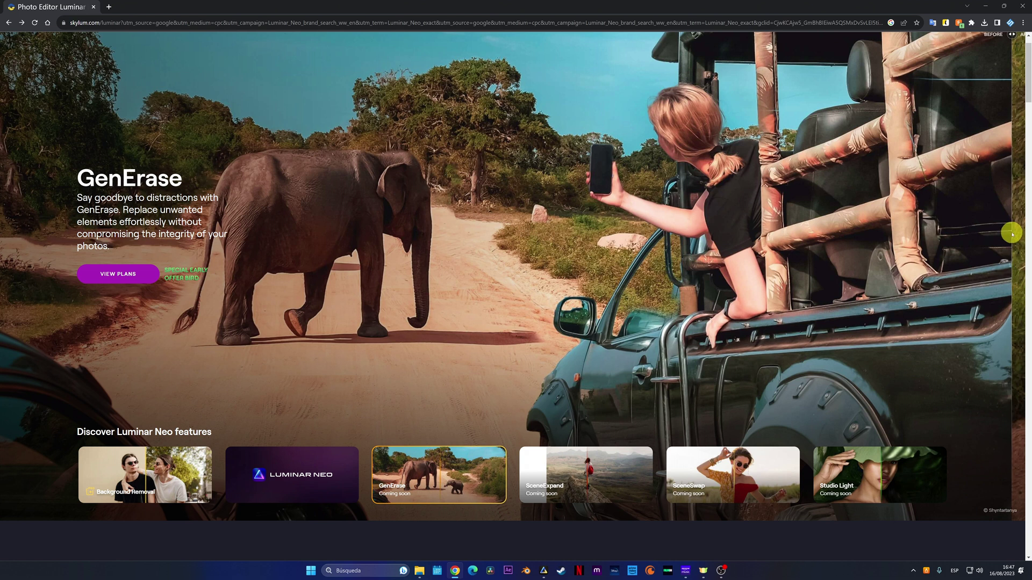
Compare the GenErase elephant before/after, then preview SceneExpand, SceneSwap and Studio Light.
left_click_drag(1012, 234, 239, 208)
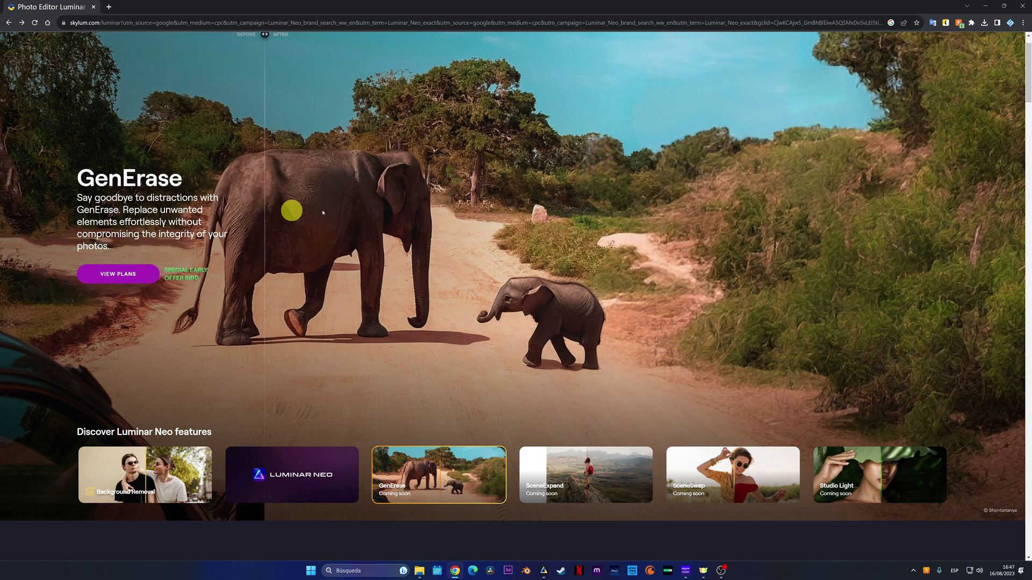
left_click_drag(239, 208, 449, 218)
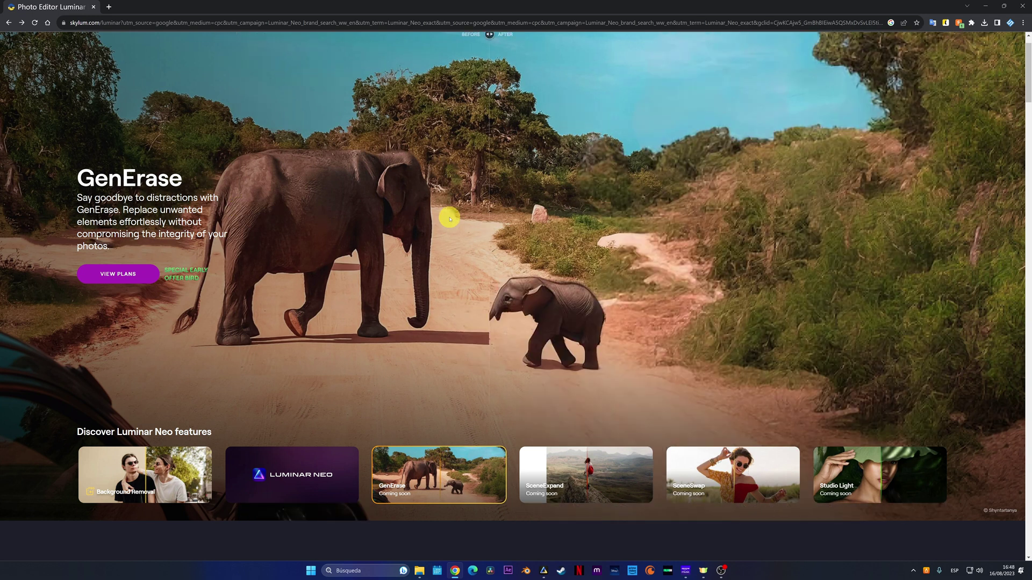
left_click(546, 484)
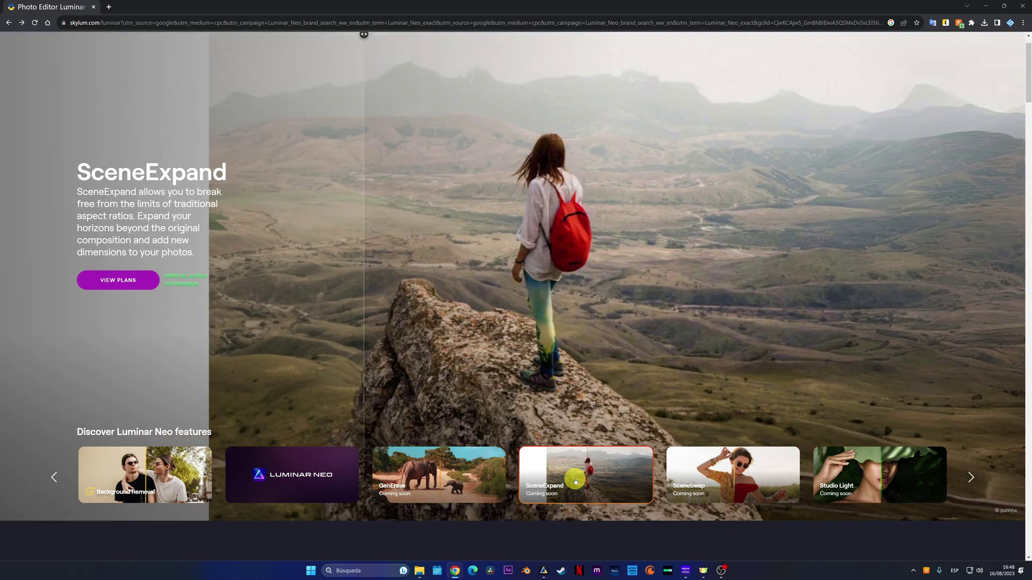
mouse_move(596, 453)
left_mouse_down()
mouse_move(1016, 288)
mouse_move(4, 258)
left_mouse_up()
left_click(742, 495)
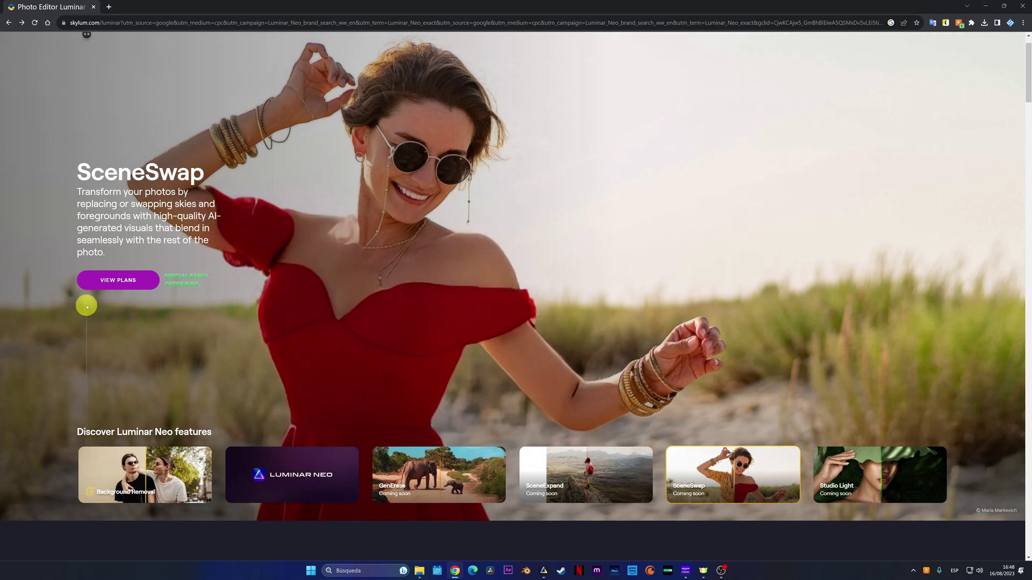
left_click(826, 492)
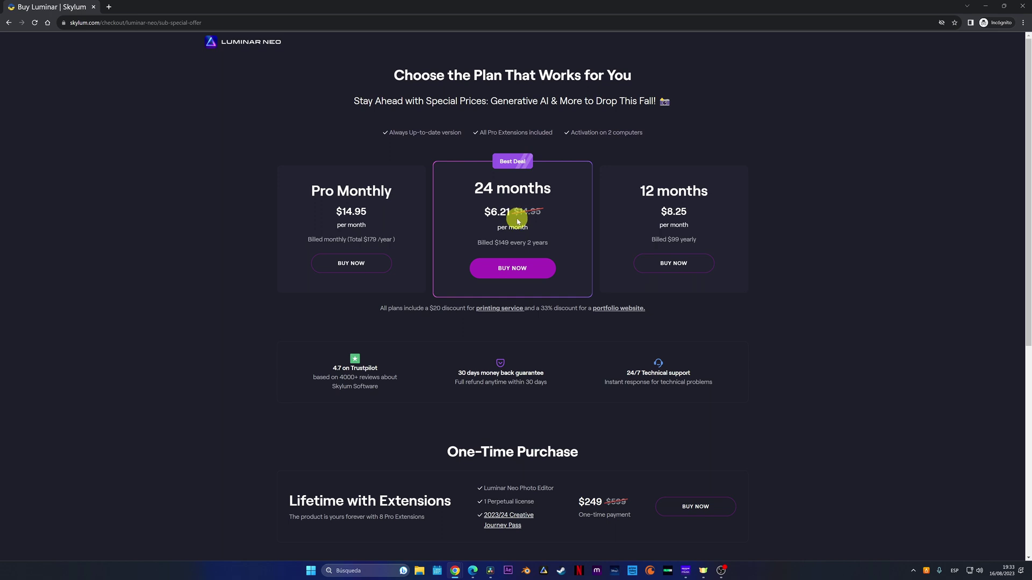
scroll(517, 220, "down", 3)
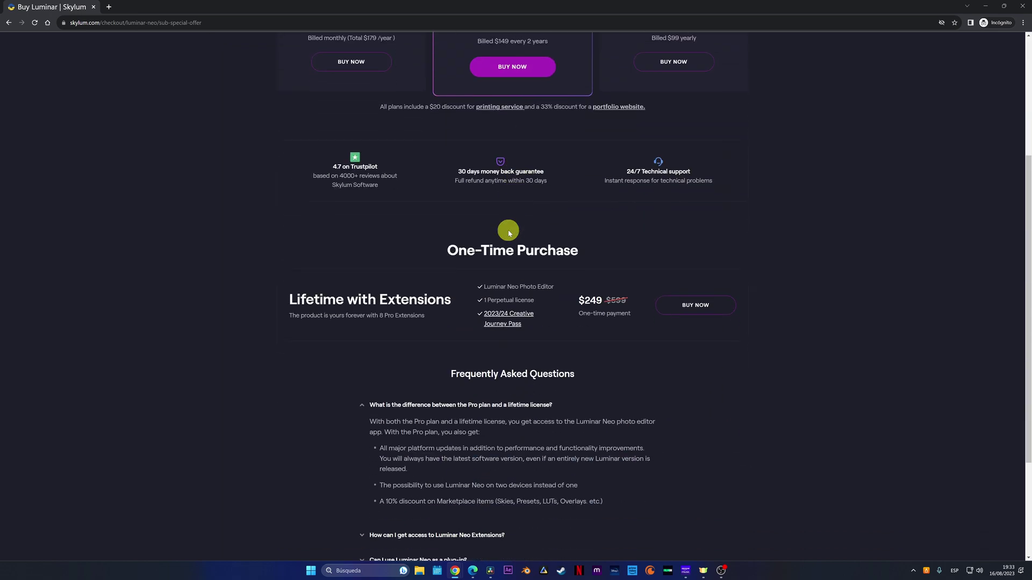
left_click_drag(448, 251, 571, 264)
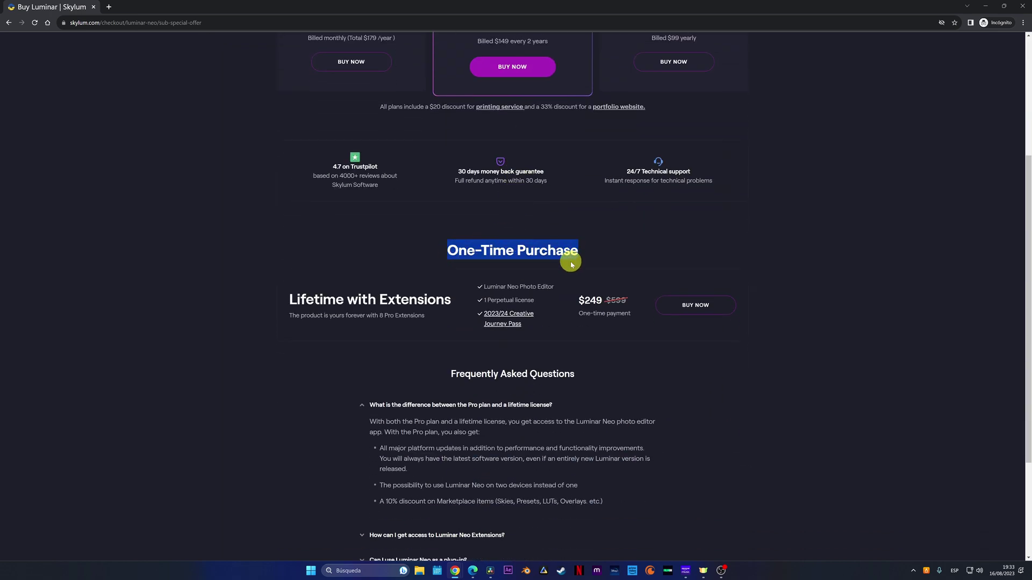